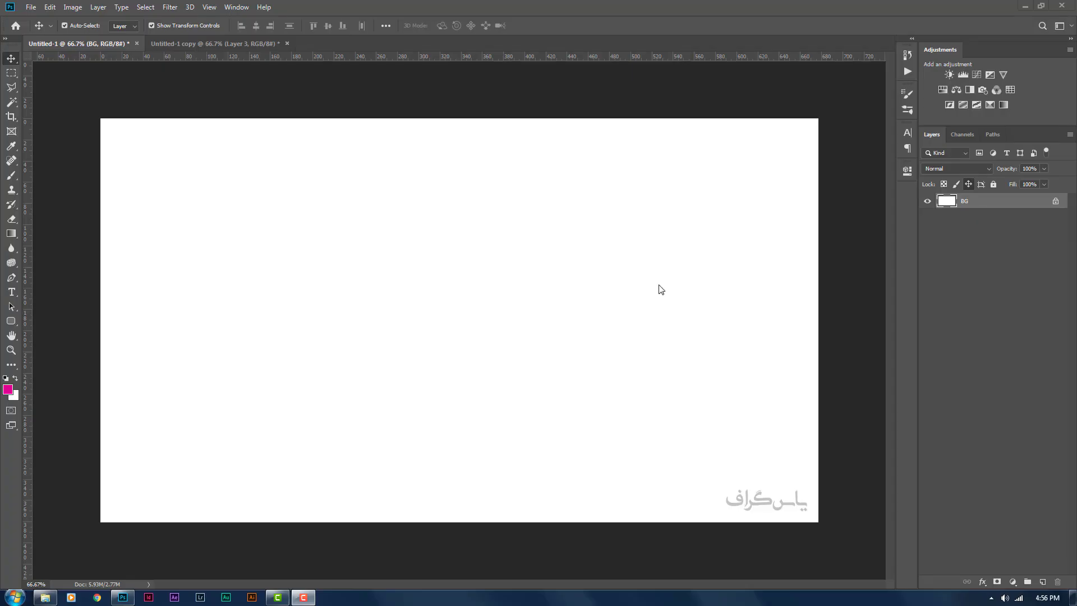
# Zoom in on the finished splash portrait for reference, then return to the blank document.
pyautogui.click(220, 42)
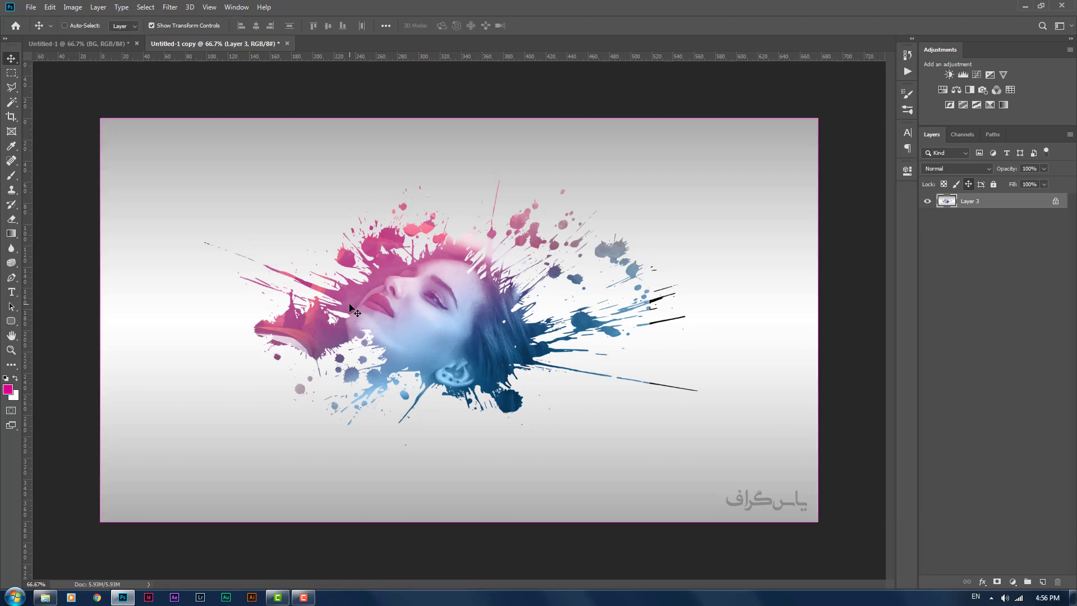
pyautogui.keyDown('ctrl'); pyautogui.click(349, 305); pyautogui.keyUp('ctrl')
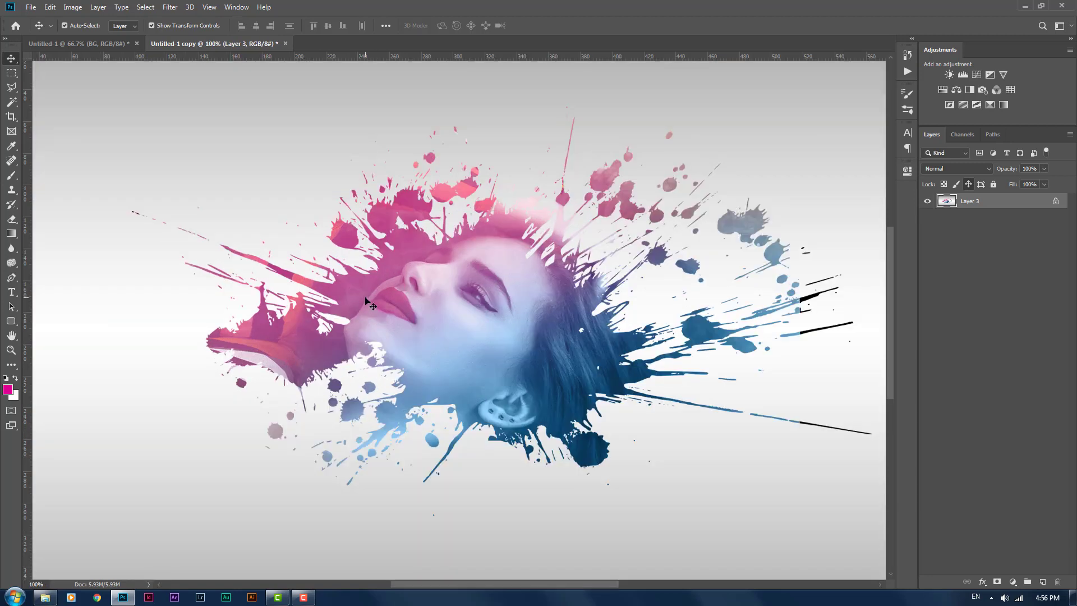
pyautogui.moveTo(377, 291); pyautogui.dragTo(406, 294)
pyautogui.keyDown('ctrl'); pyautogui.keyDown('alt'); pyautogui.click(406, 294); pyautogui.keyUp('alt'); pyautogui.keyUp('ctrl')
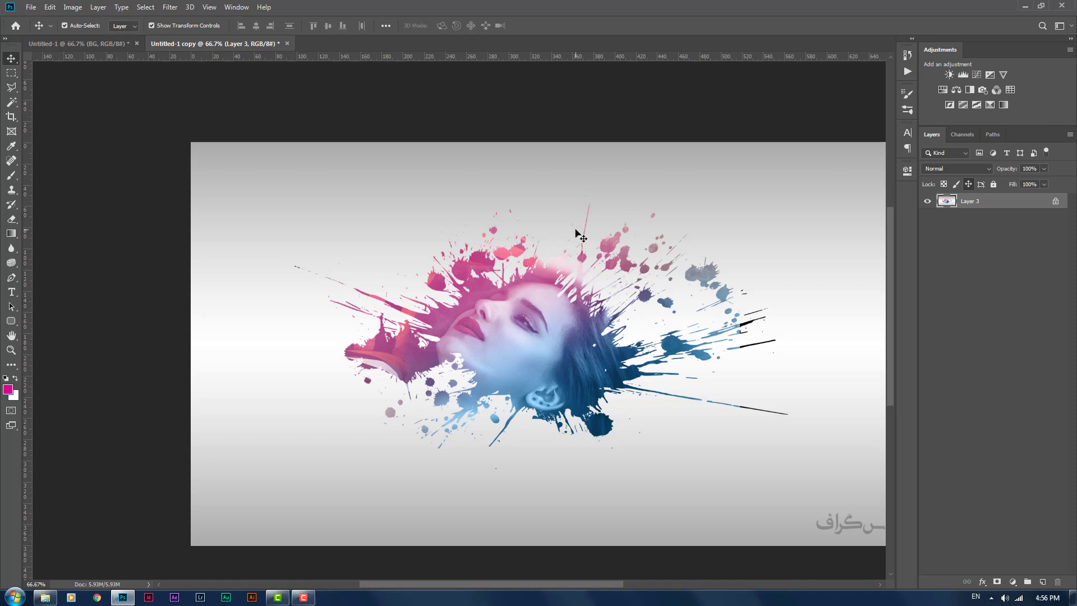
pyautogui.moveTo(502, 254); pyautogui.dragTo(439, 246)
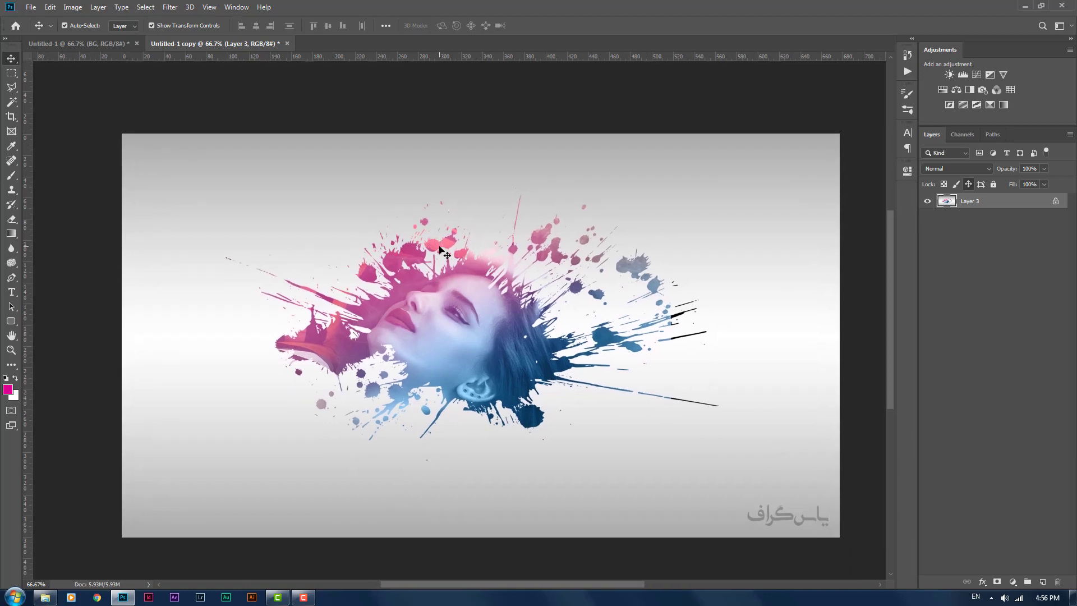
pyautogui.click(88, 43)
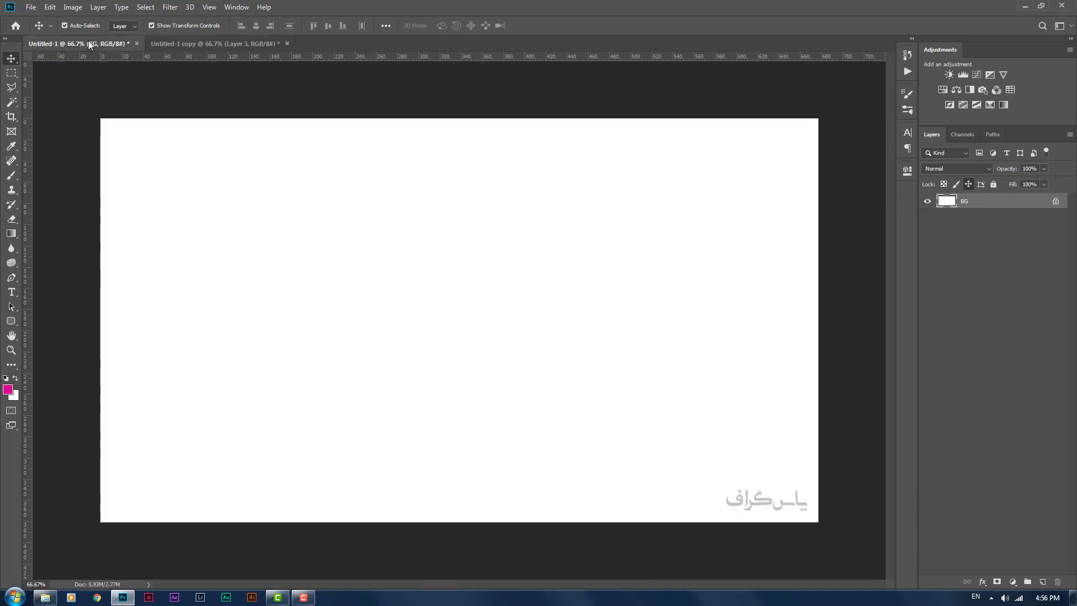
# Drag paint-splatter-2.png from Explorer onto the blank Untitled-1 canvas.
pyautogui.click(46, 596)
pyautogui.click(312, 177)
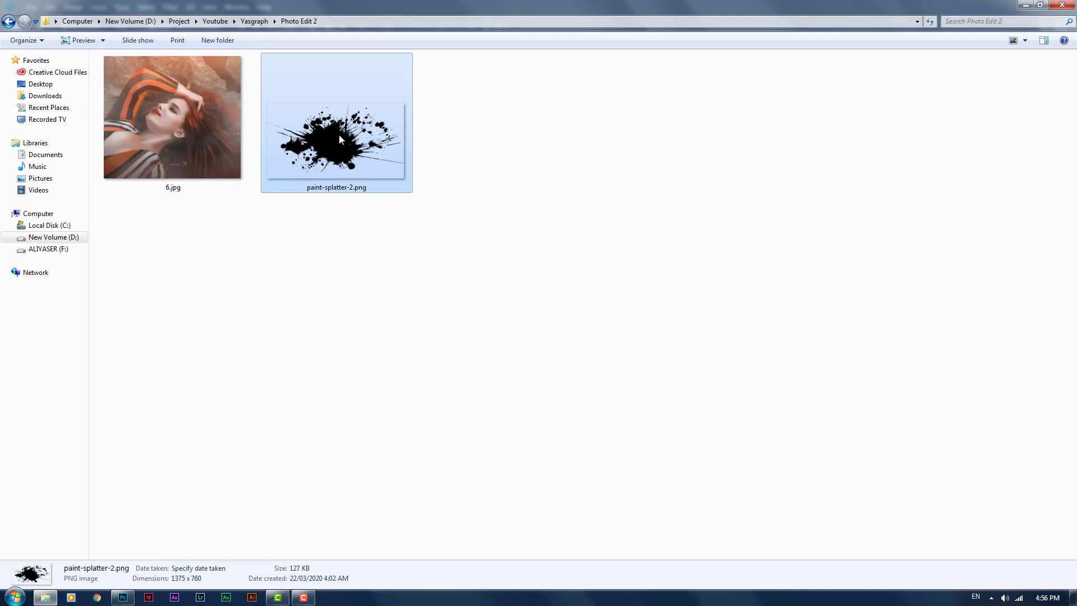
pyautogui.moveTo(339, 136)
pyautogui.mouseDown()
pyautogui.moveTo(288, 492)
pyautogui.moveTo(491, 304)
pyautogui.mouseUp()
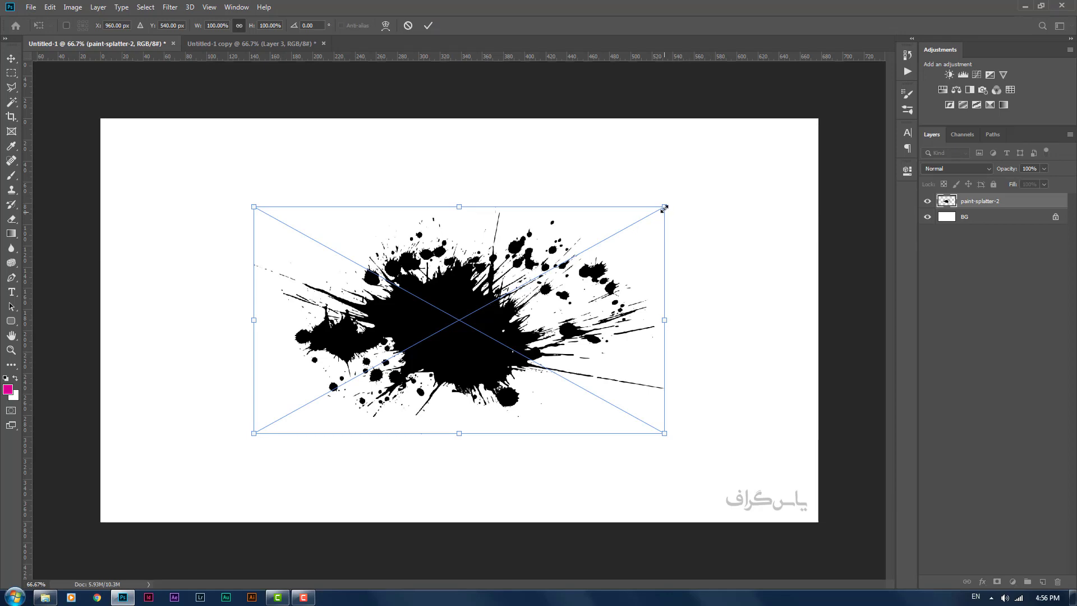
# Scale the splatter to about 116%, commit it centred, then select 6.jpg in Explorer.
pyautogui.moveTo(664, 208); pyautogui.dragTo(706, 184)
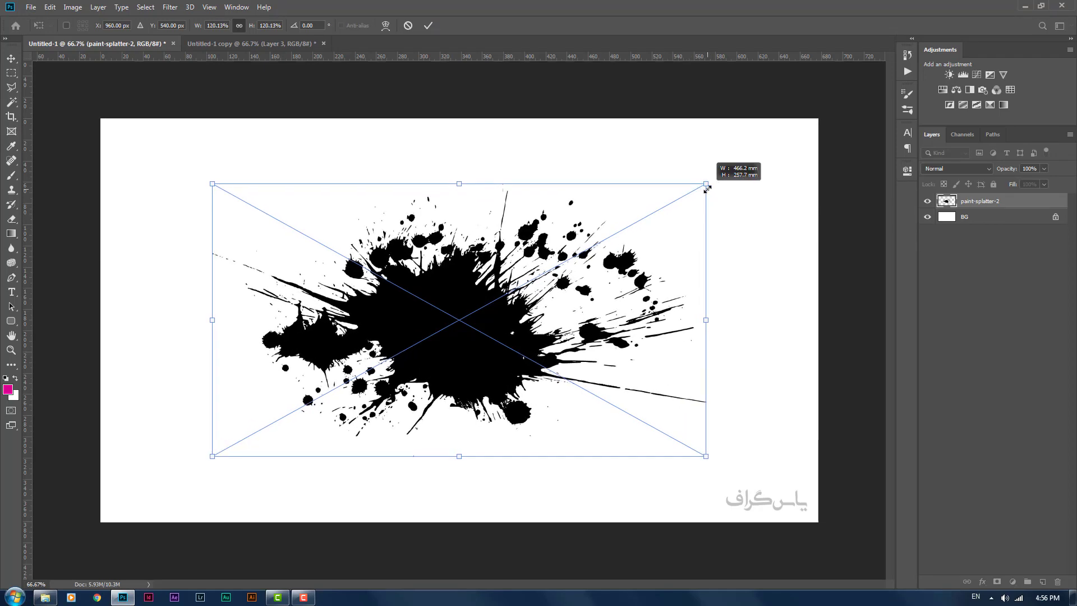
pyautogui.moveTo(706, 184); pyautogui.dragTo(697, 188)
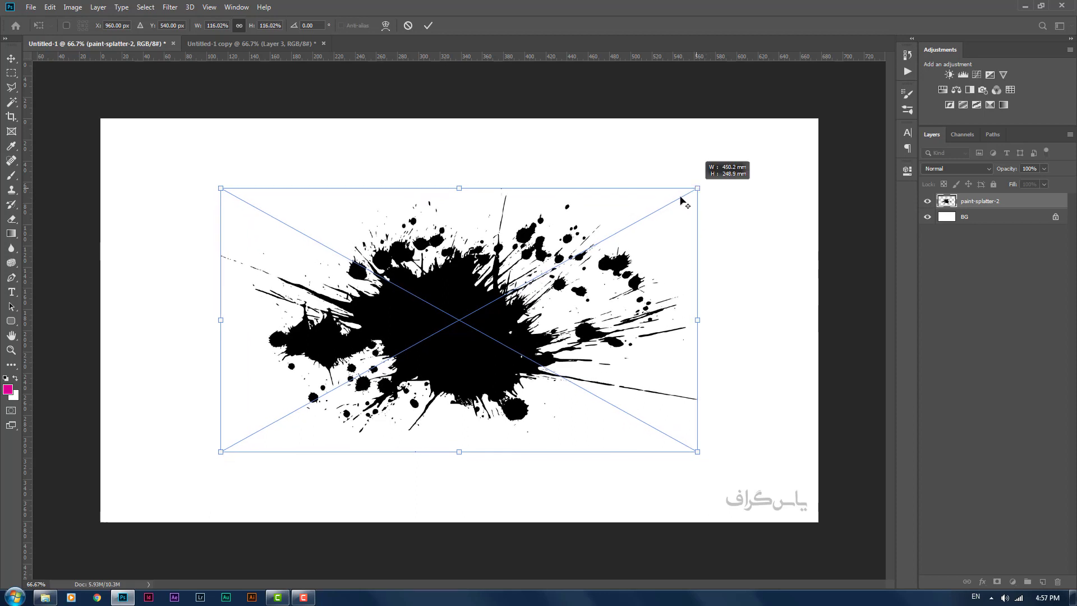
pyautogui.press('Return')
pyautogui.click(437, 289)
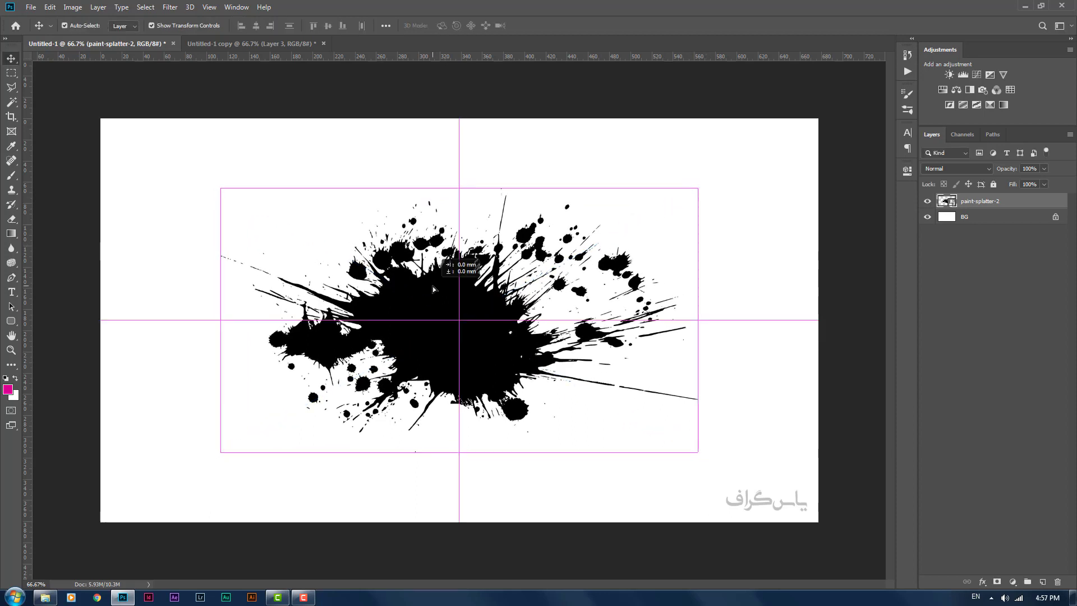
pyautogui.click(540, 115)
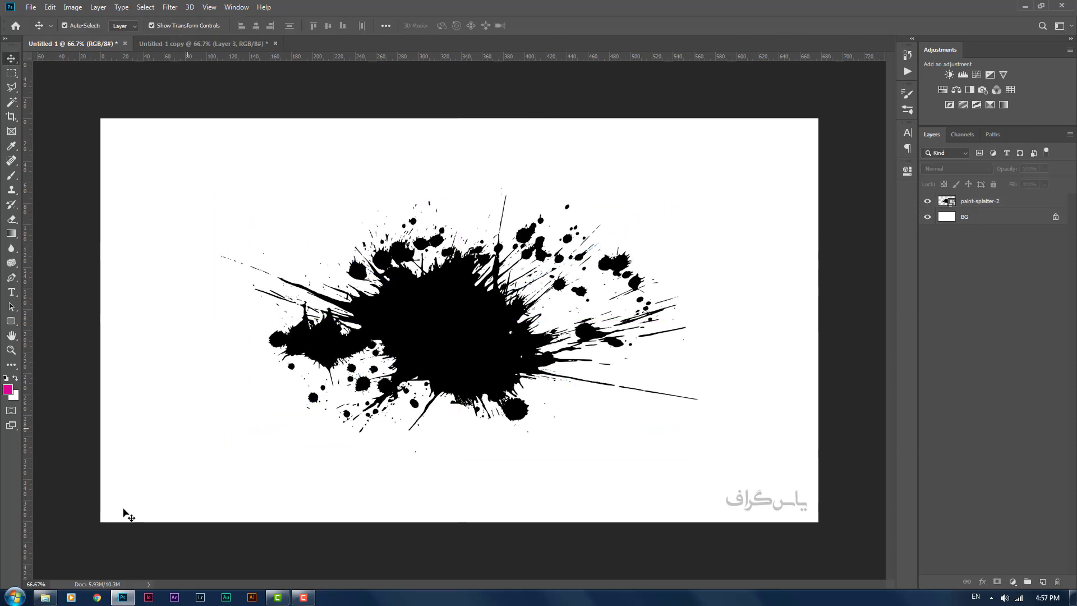
pyautogui.click(45, 597)
pyautogui.click(212, 167)
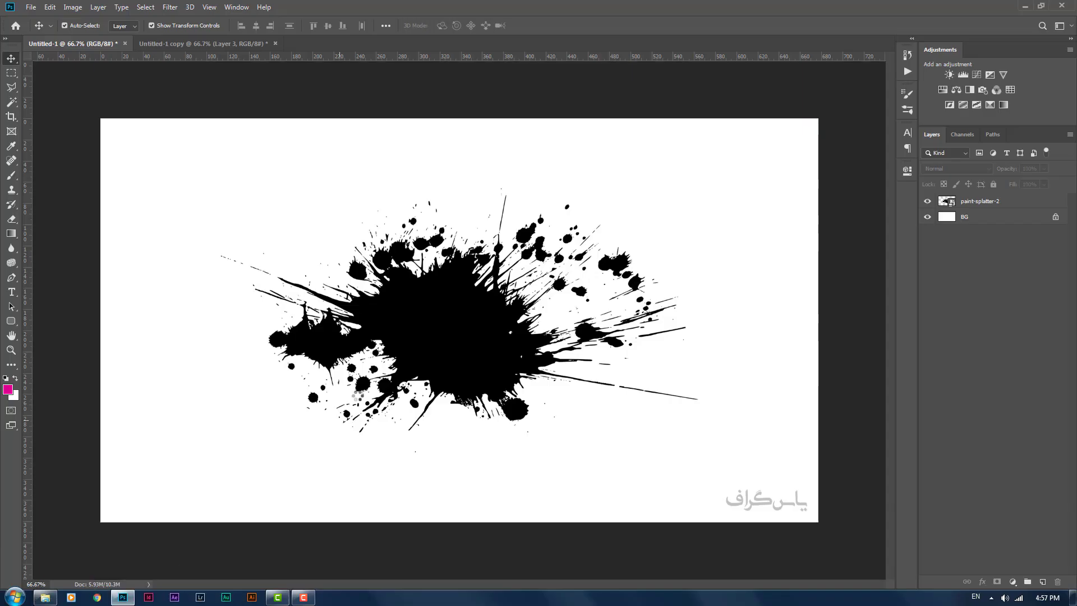
# Place 6.jpg and align it over the splatter at 77% opacity, then restore 100%.
pyautogui.moveTo(187, 128); pyautogui.dragTo(426, 382)
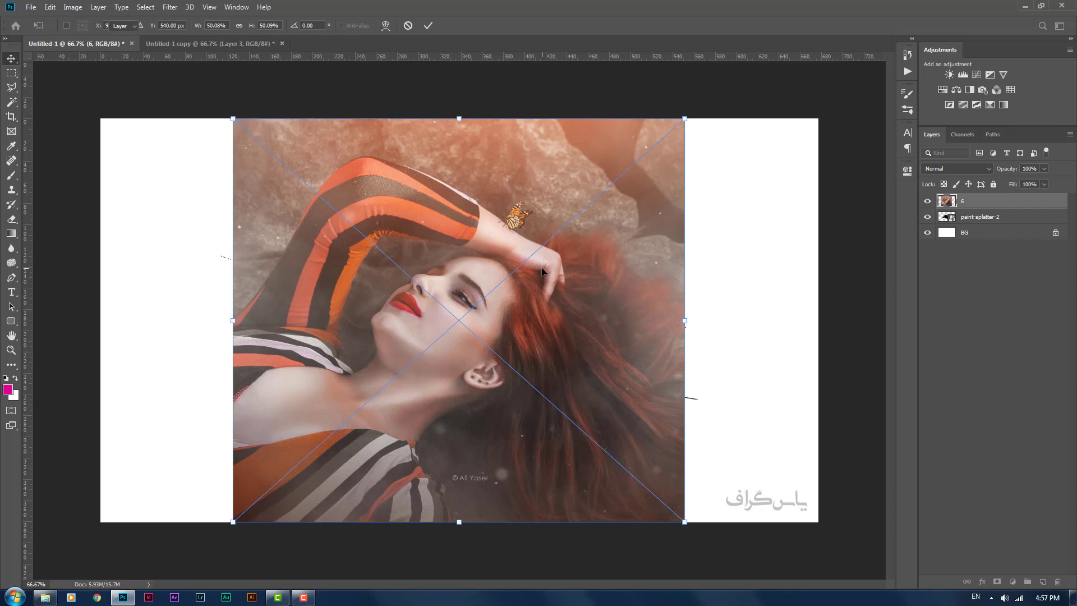
pyautogui.press('Return')
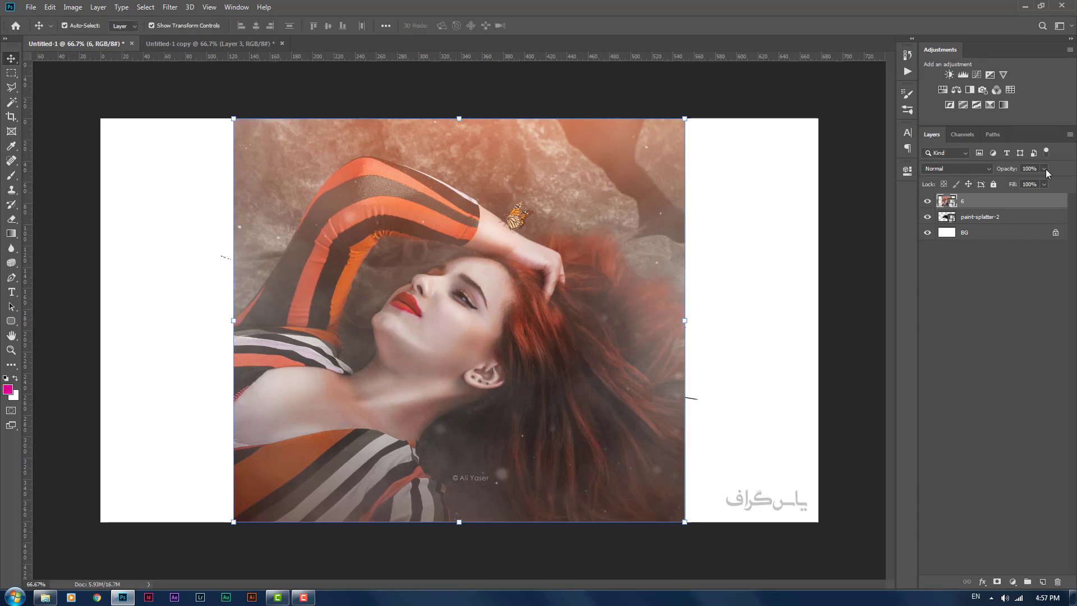
pyautogui.moveTo(1043, 170); pyautogui.dragTo(1033, 182)
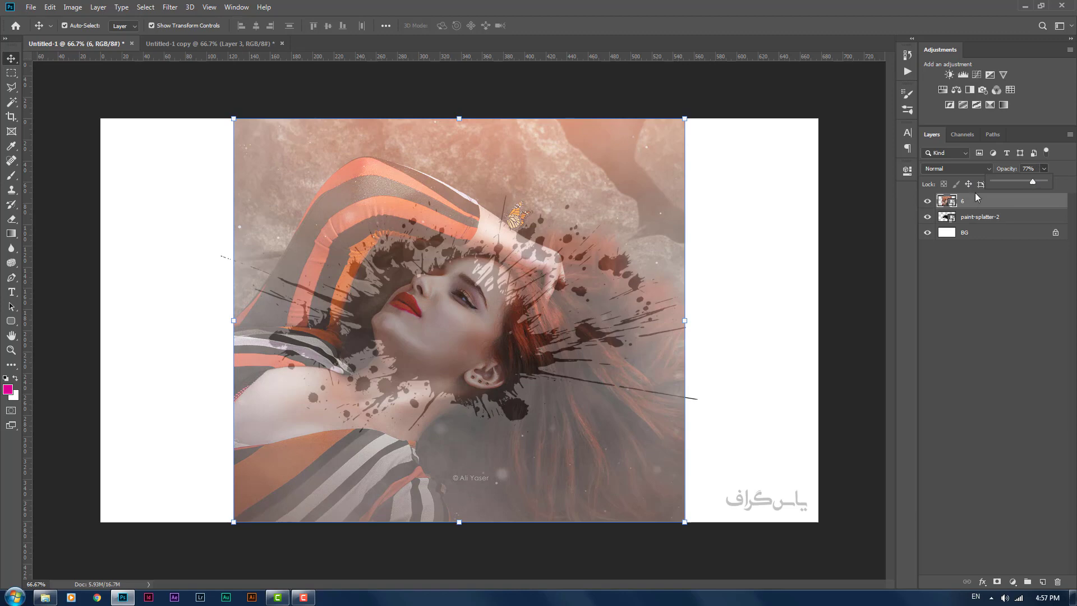
pyautogui.moveTo(443, 332); pyautogui.dragTo(422, 334)
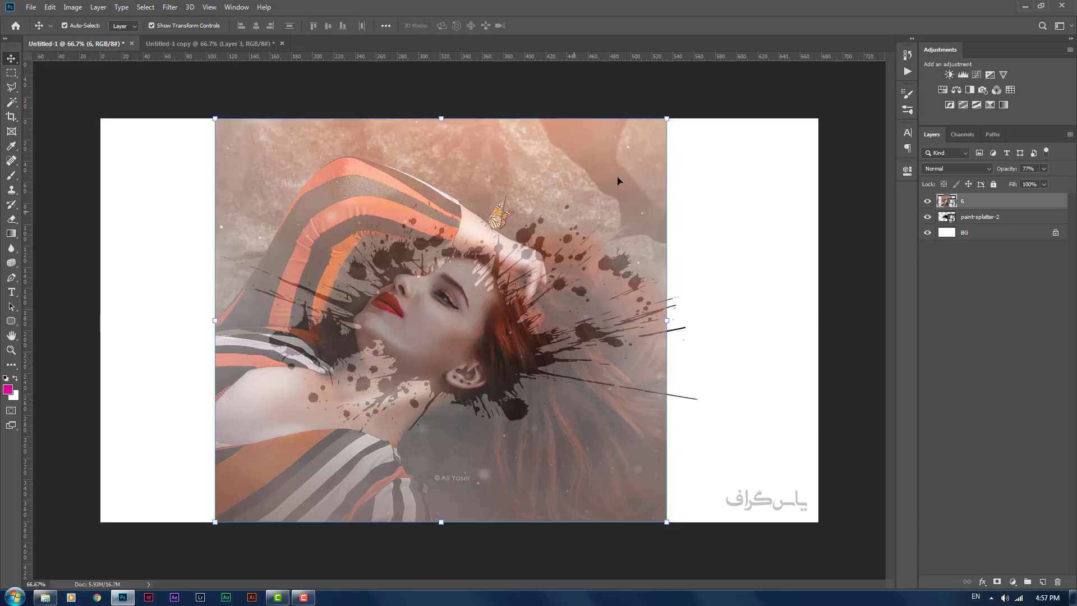
pyautogui.moveTo(478, 283); pyautogui.dragTo(481, 306)
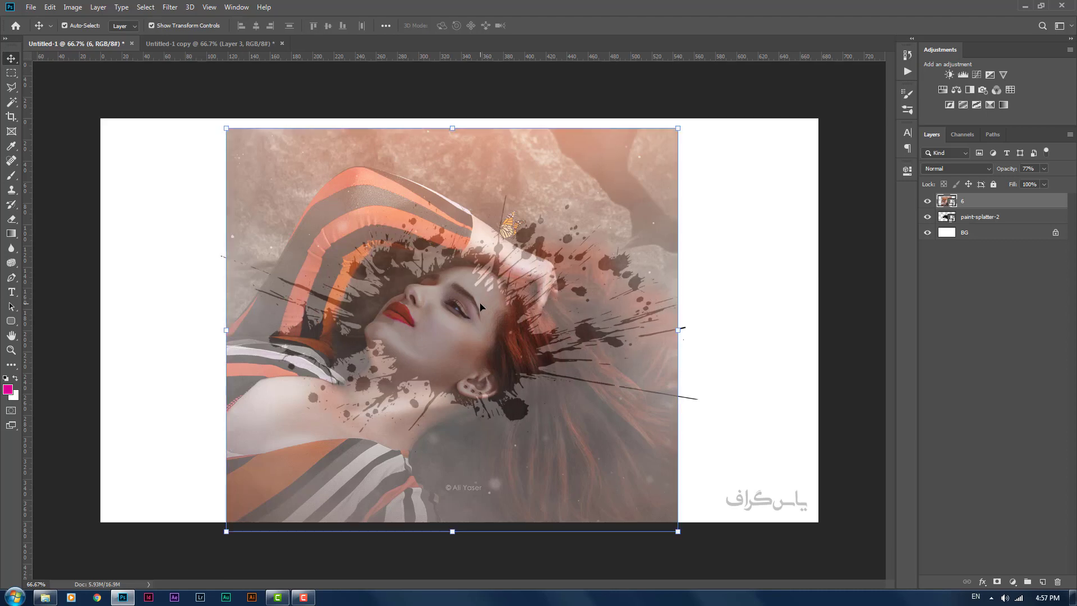
pyautogui.click(1044, 169)
pyautogui.moveTo(1045, 181); pyautogui.dragTo(1057, 181)
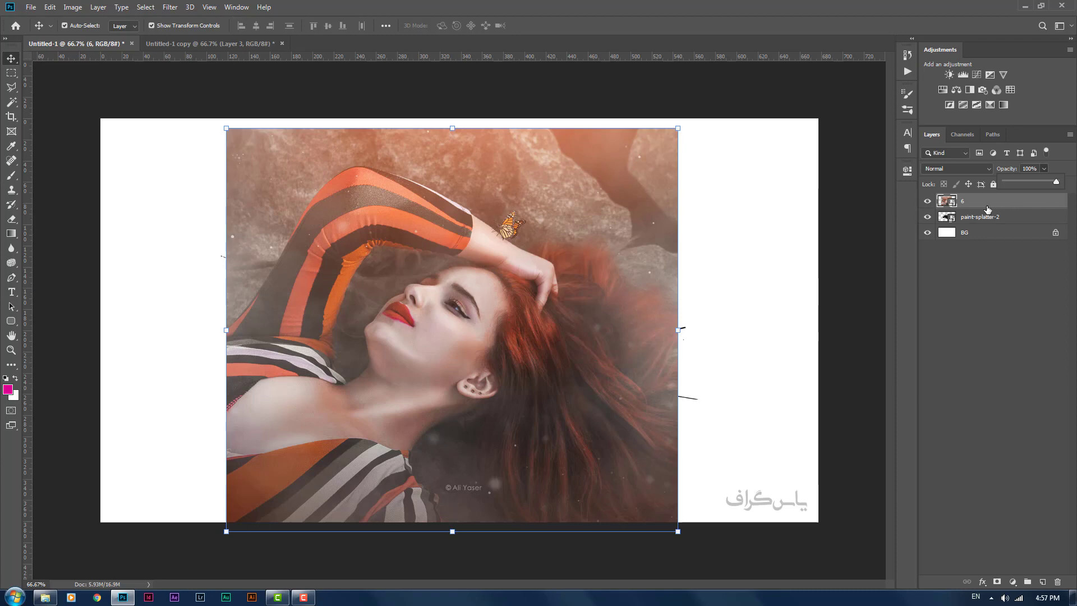
pyautogui.click(987, 209)
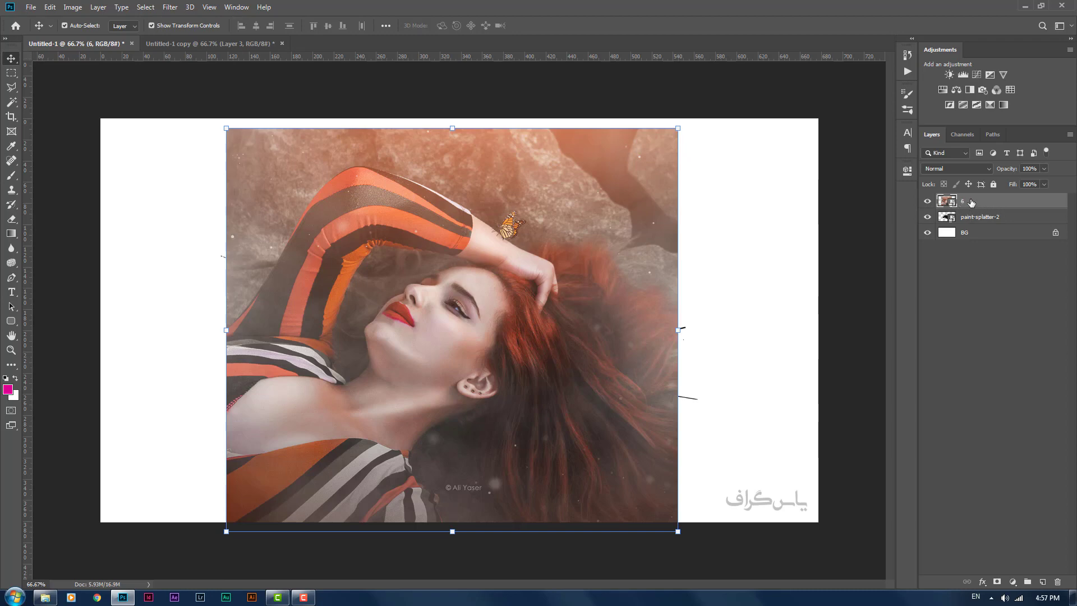
# Rename the portrait layer from 6 to 'Photo'.
pyautogui.rightClick(964, 202)
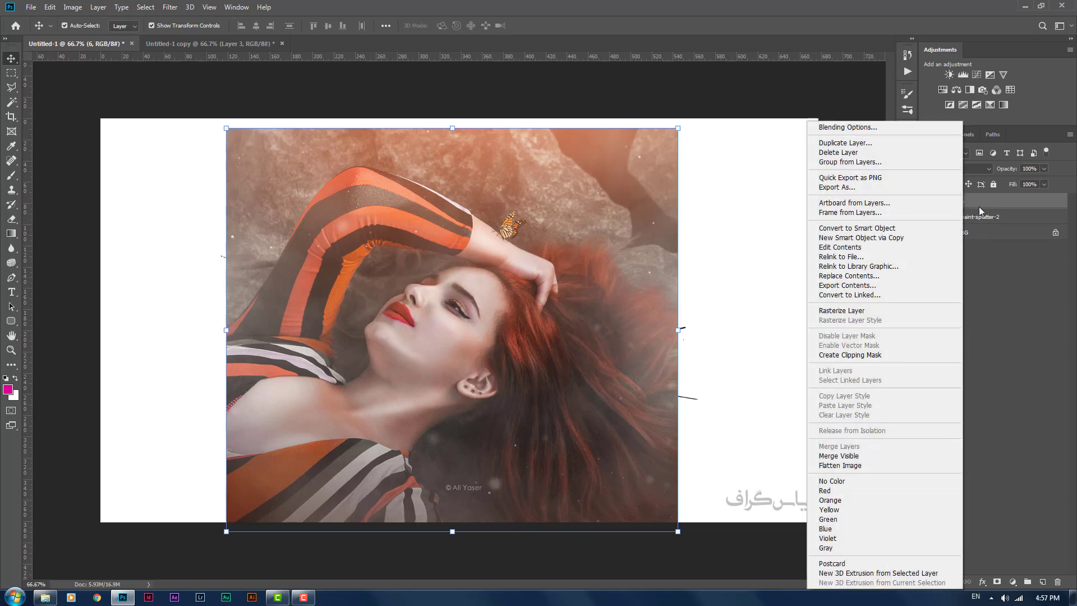
pyautogui.click(985, 199)
pyautogui.doubleClick(962, 202)
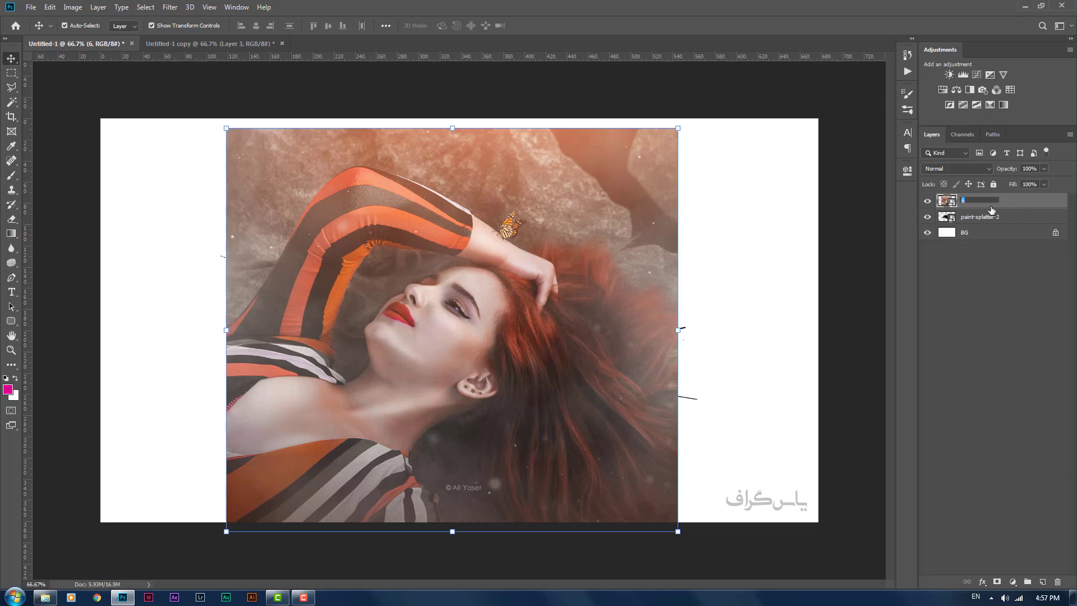
pyautogui.write('hoto')
pyautogui.press('Return')
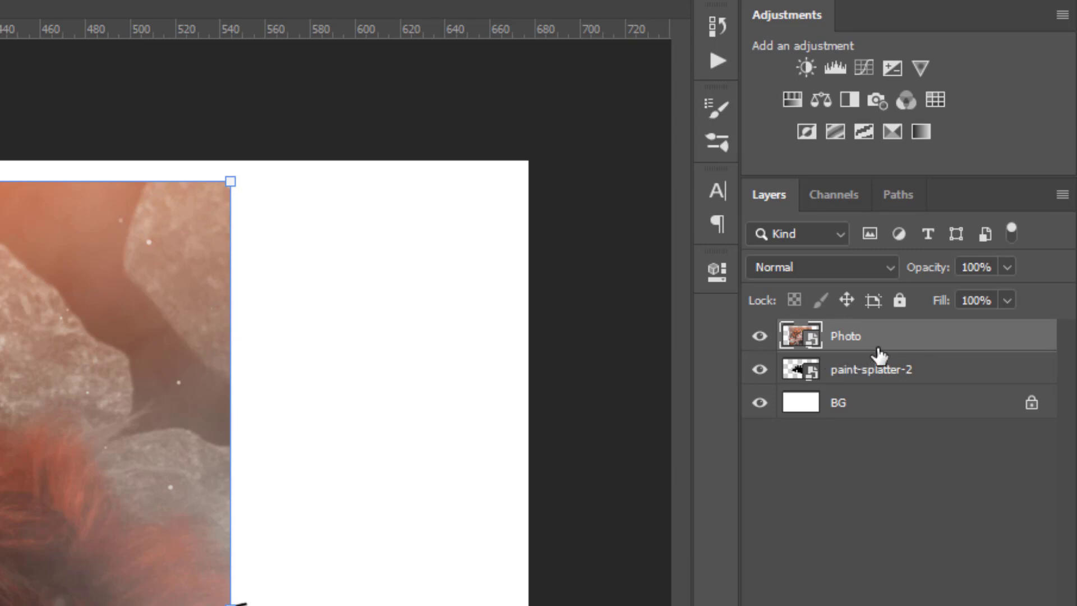
pyautogui.press('alt')
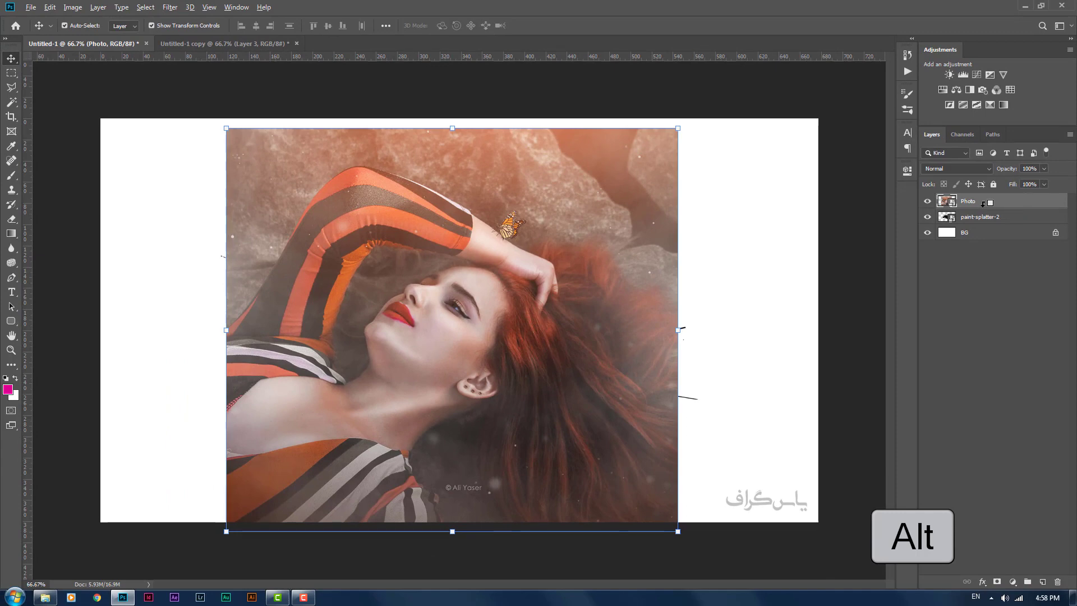
# Clip Photo into paint-splatter-2 and shift the portrait so the face sits inside the splash.
pyautogui.keyDown('alt'); pyautogui.click(982, 204); pyautogui.keyUp('alt')
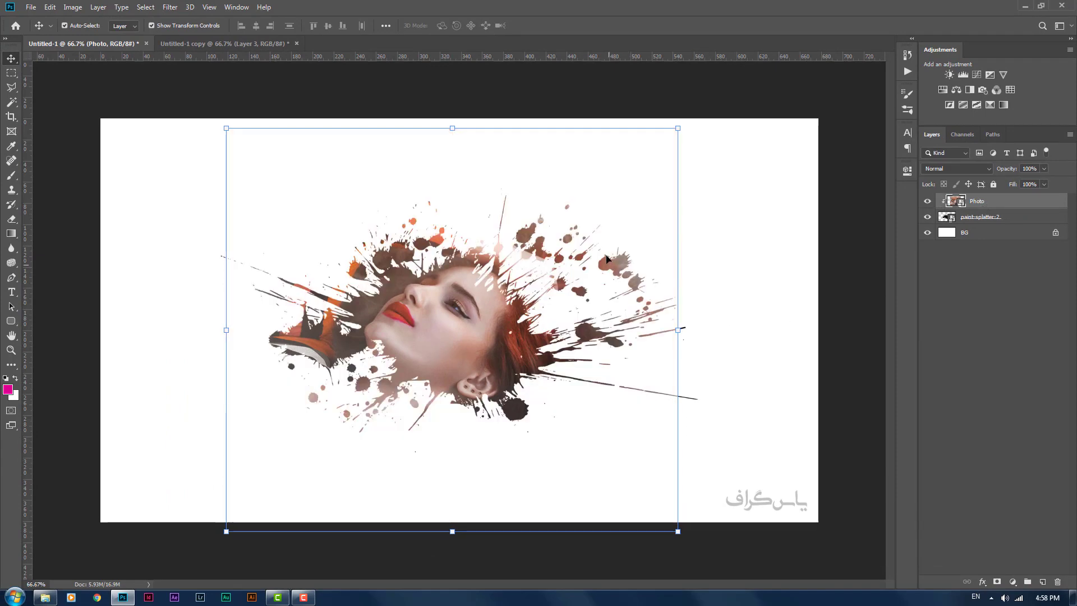
pyautogui.moveTo(446, 319); pyautogui.dragTo(470, 339)
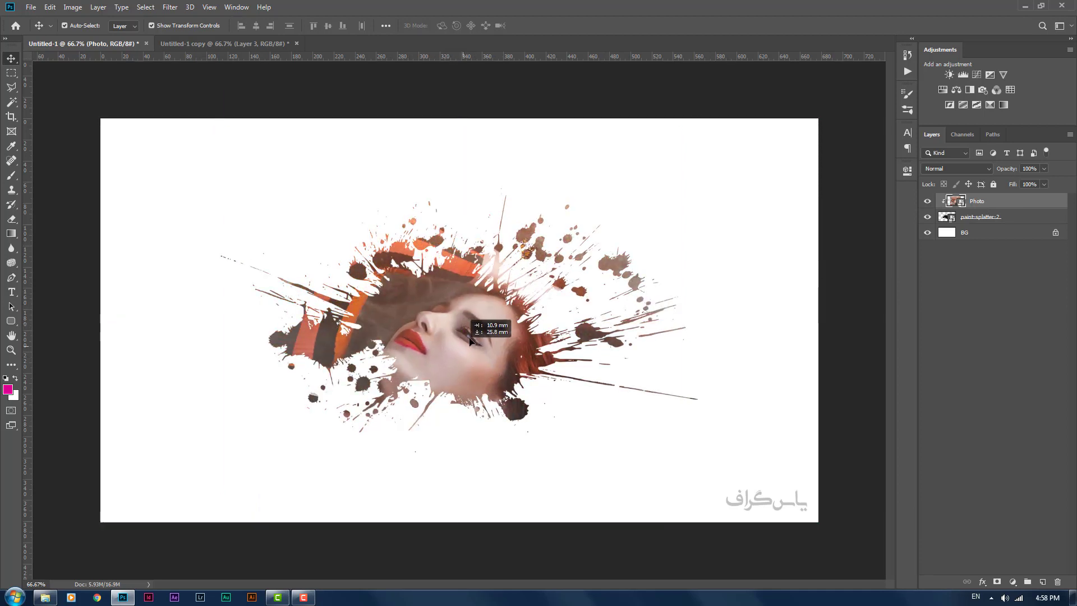
pyautogui.moveTo(470, 339)
pyautogui.mouseDown()
pyautogui.moveTo(502, 339)
pyautogui.moveTo(472, 329)
pyautogui.mouseUp()
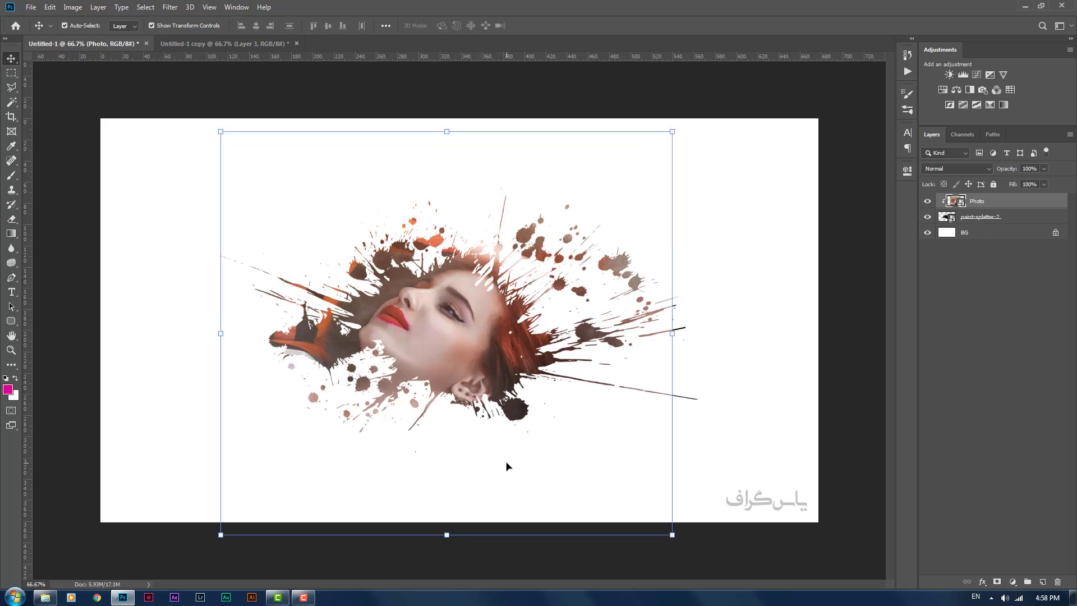
pyautogui.click(808, 256)
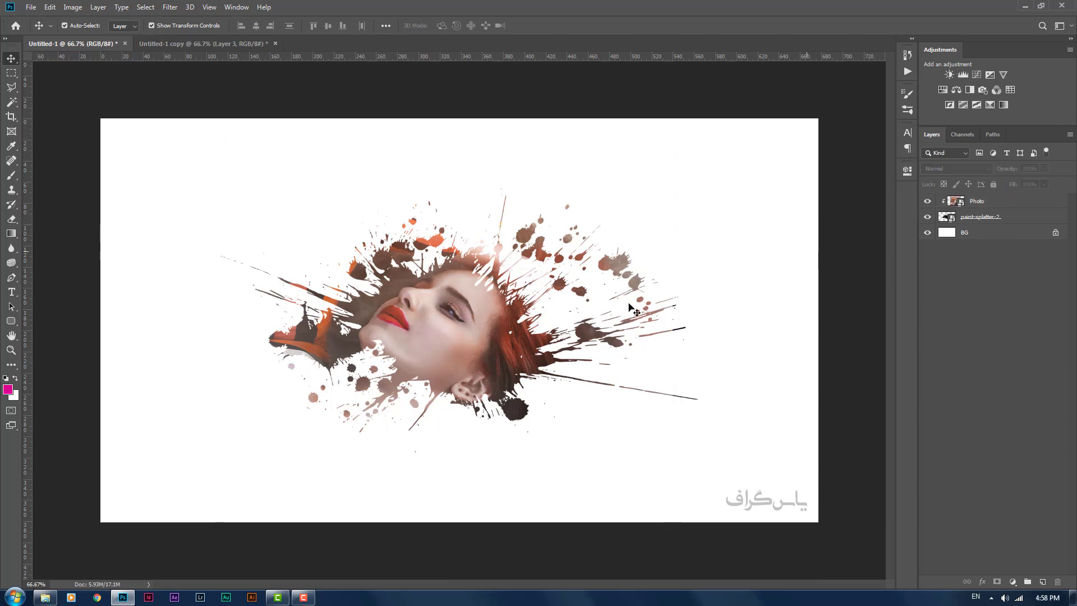
pyautogui.click(443, 345)
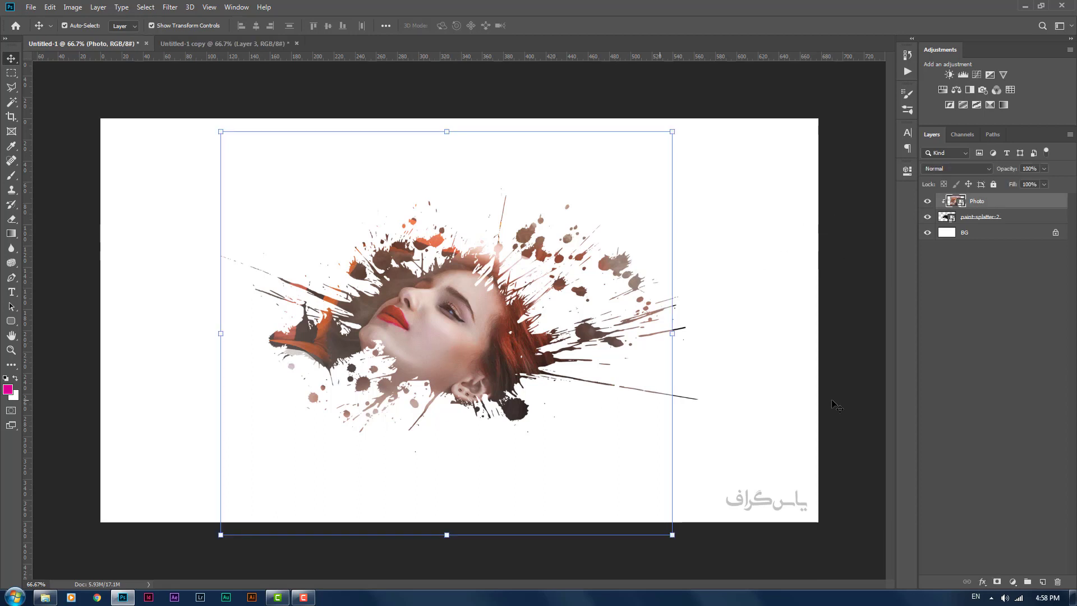
pyautogui.click(735, 415)
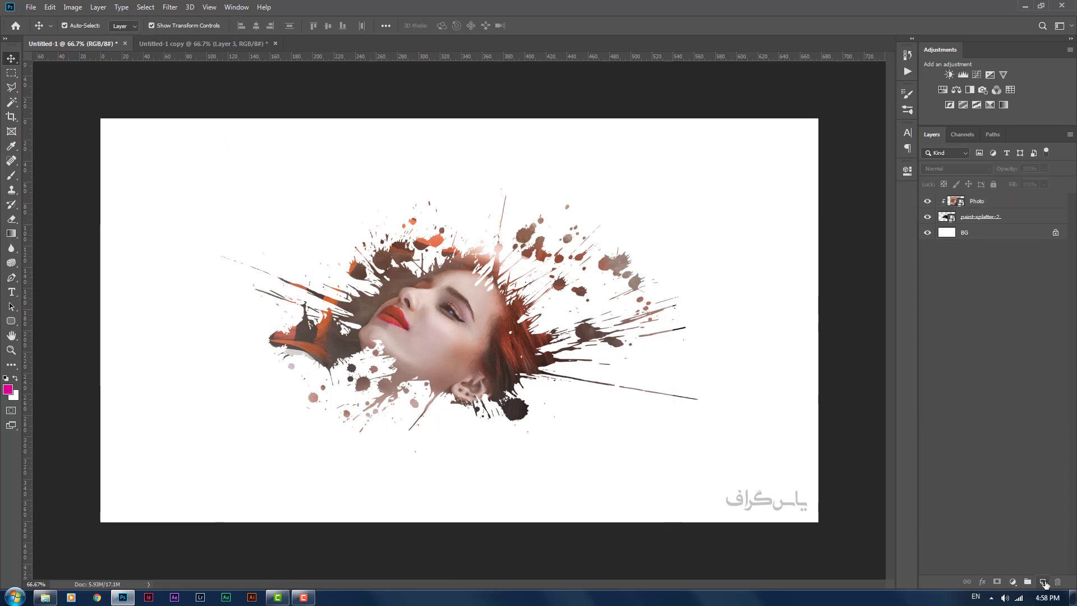
# On new Layer 1, brush soft pink over the upper-left around the face, then add Layer 2.
pyautogui.click(1043, 581)
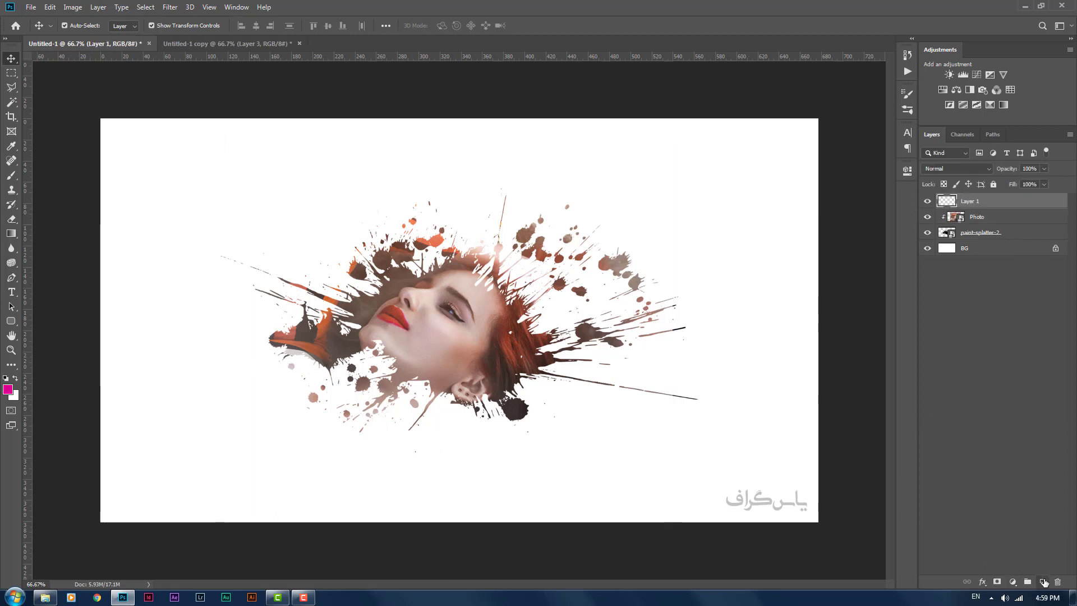
pyautogui.press('i')
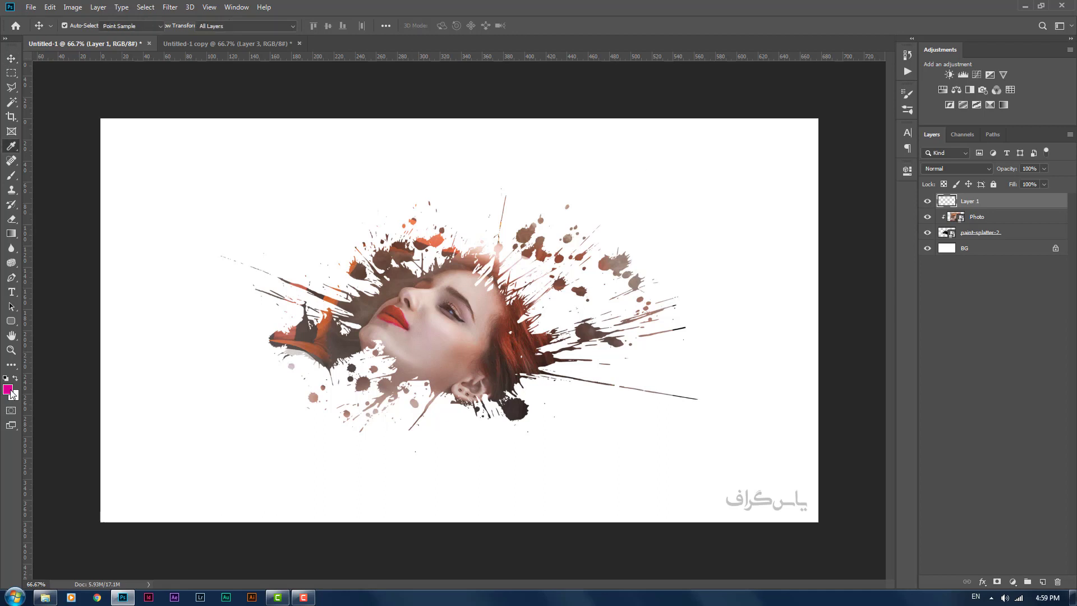
pyautogui.click(8, 389)
pyautogui.click(904, 197)
pyautogui.press('v')
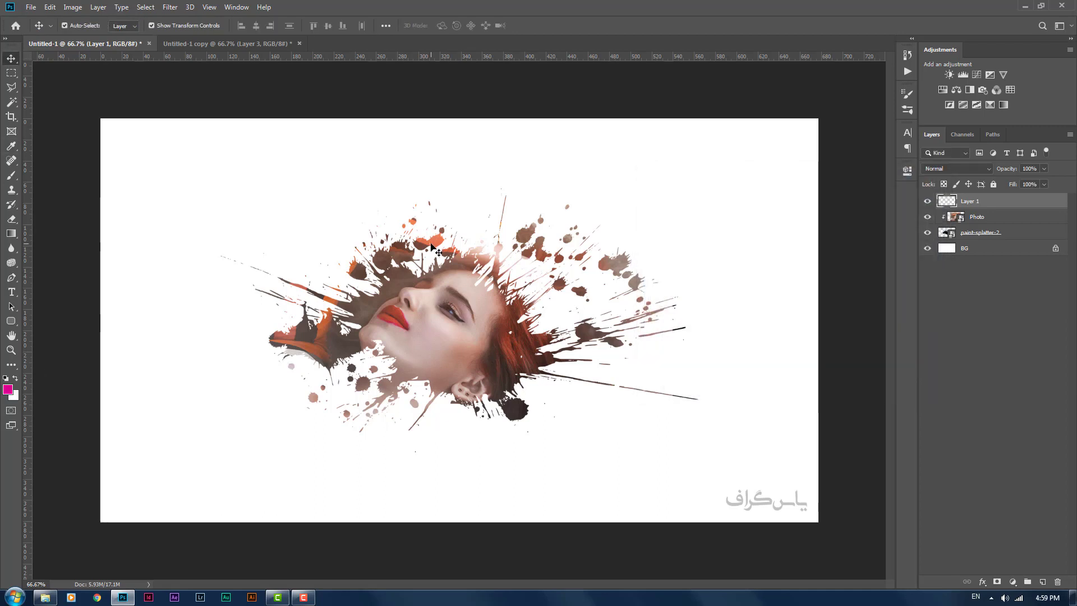
pyautogui.click(12, 175)
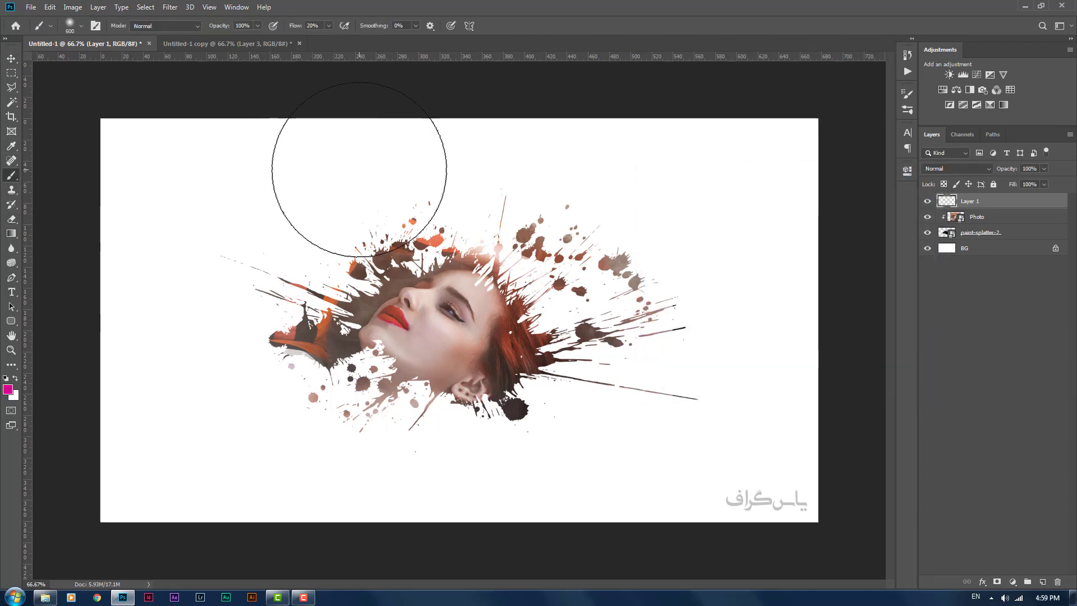
pyautogui.moveTo(395, 187)
pyautogui.mouseDown()
pyautogui.moveTo(323, 281)
pyautogui.moveTo(252, 301)
pyautogui.moveTo(344, 204)
pyautogui.moveTo(494, 190)
pyautogui.moveTo(497, 144)
pyautogui.mouseUp()
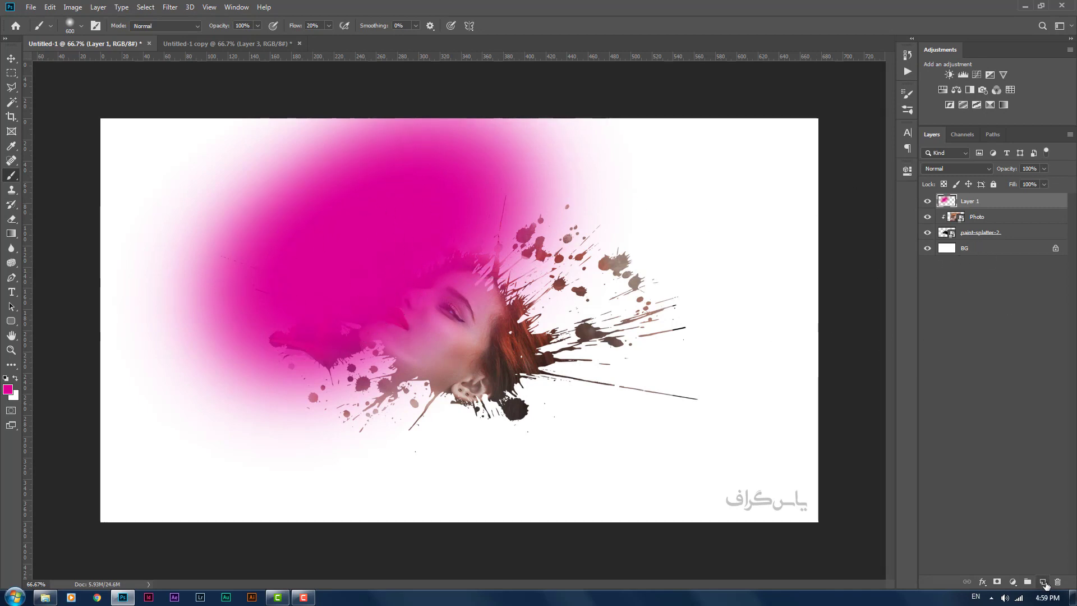
pyautogui.click(1043, 583)
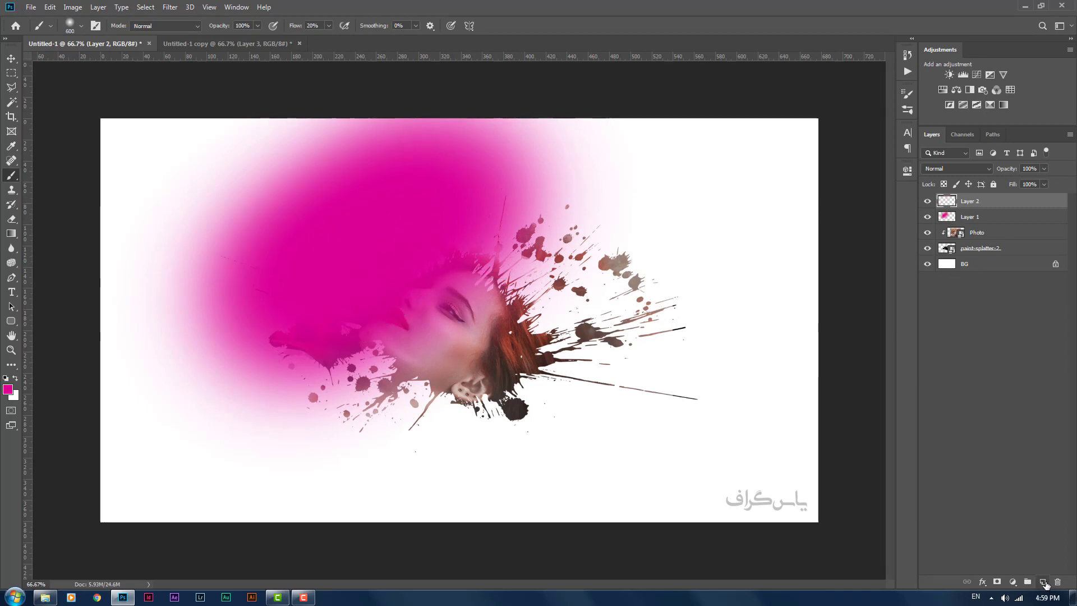
# Set a dark blue foreground and brush it softly across the lower-middle and right-centre.
pyautogui.click(8, 390)
pyautogui.moveTo(815, 277); pyautogui.dragTo(791, 203)
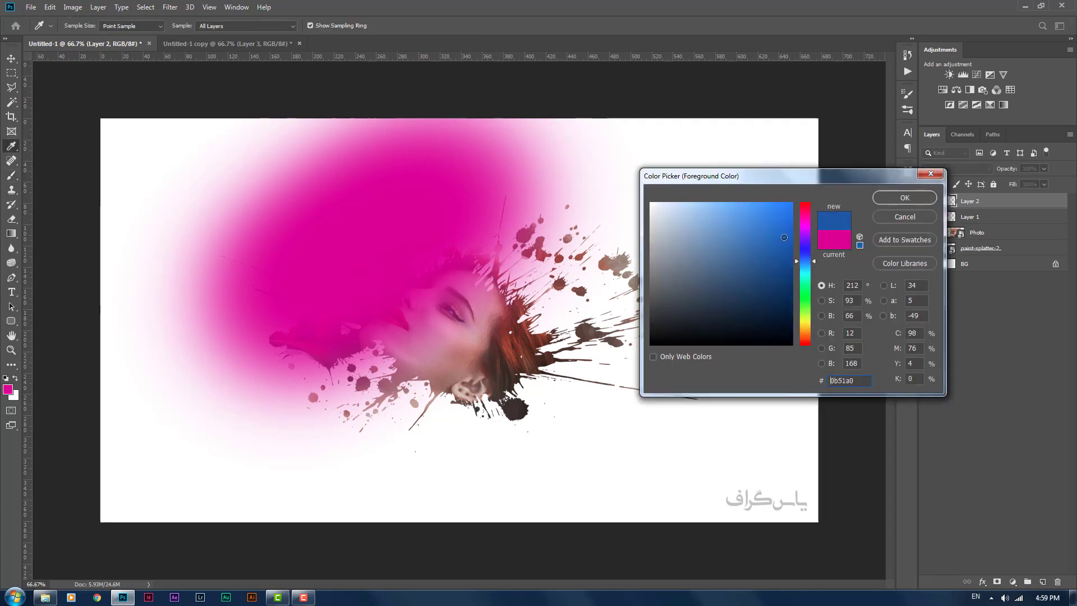
pyautogui.moveTo(802, 262); pyautogui.dragTo(803, 261)
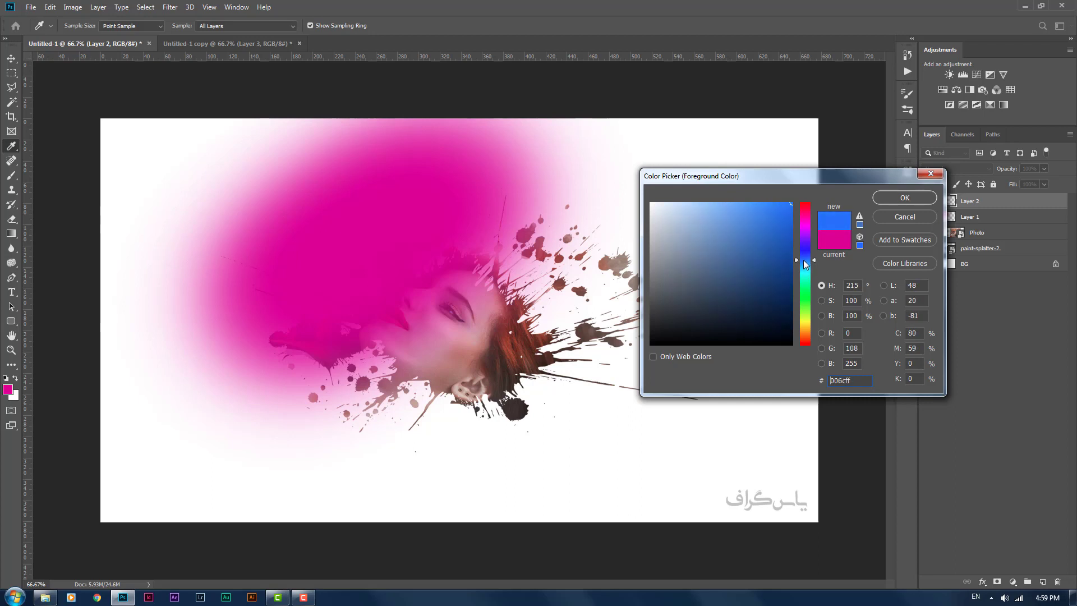
pyautogui.click(789, 247)
pyautogui.moveTo(796, 247); pyautogui.dragTo(805, 251)
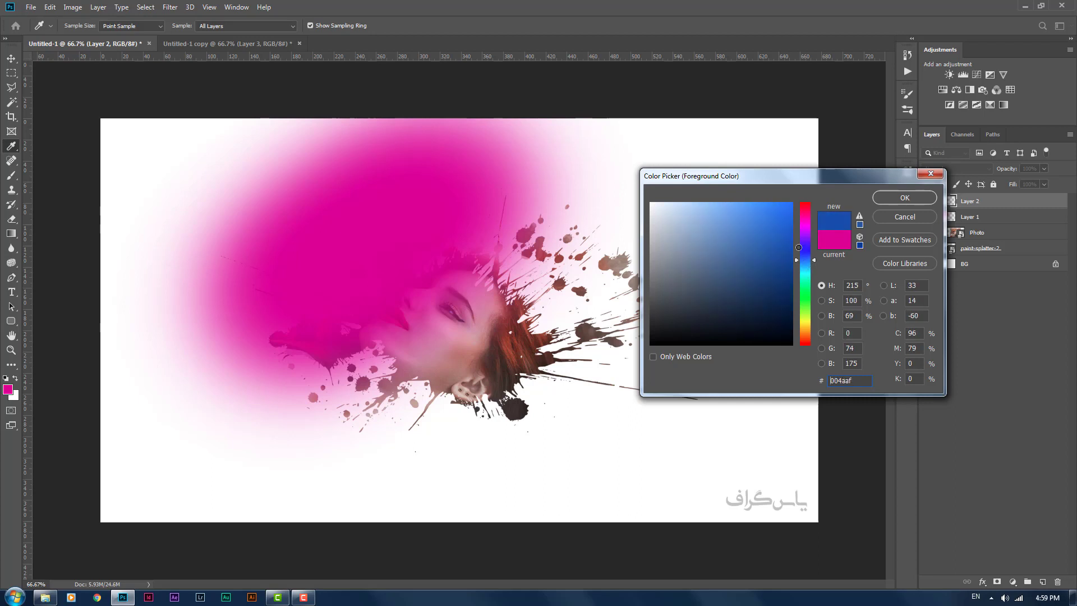
pyautogui.click(904, 198)
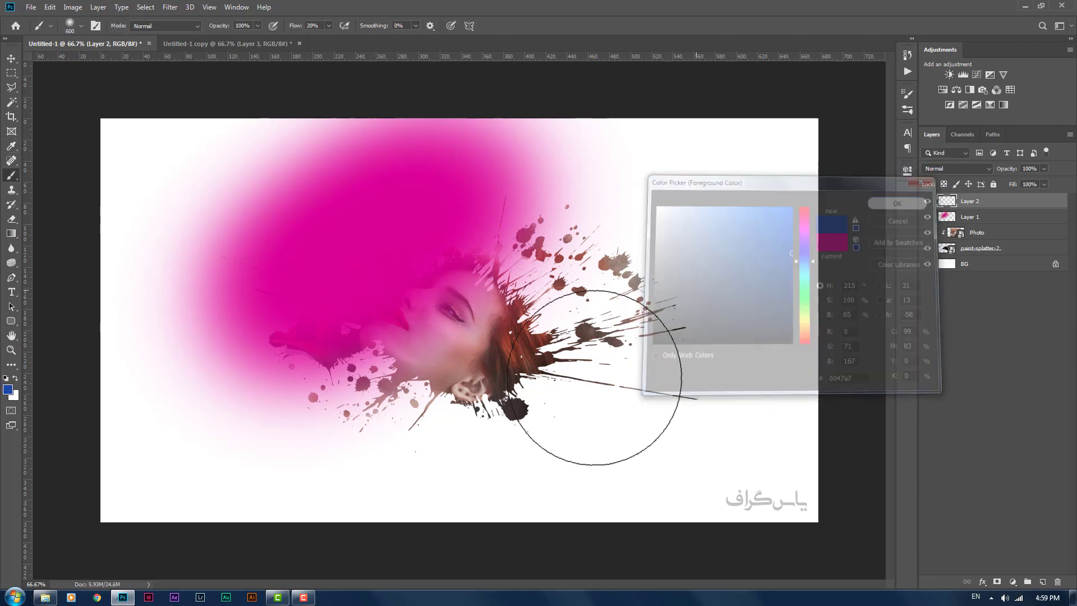
pyautogui.moveTo(670, 339)
pyautogui.mouseDown()
pyautogui.moveTo(383, 429)
pyautogui.moveTo(601, 373)
pyautogui.mouseUp()
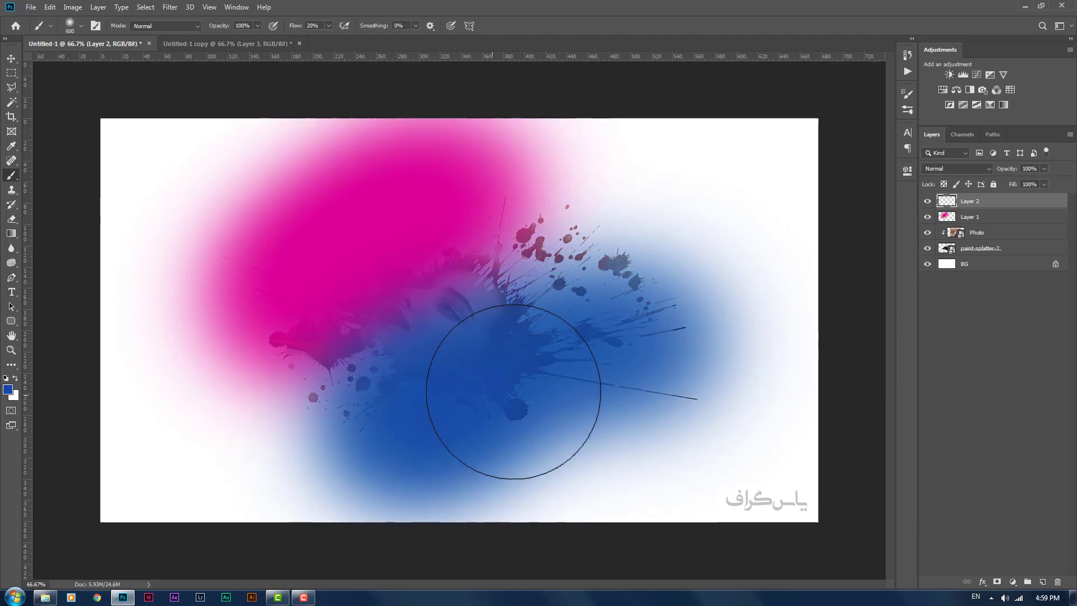
pyautogui.moveTo(825, 344); pyautogui.dragTo(657, 370)
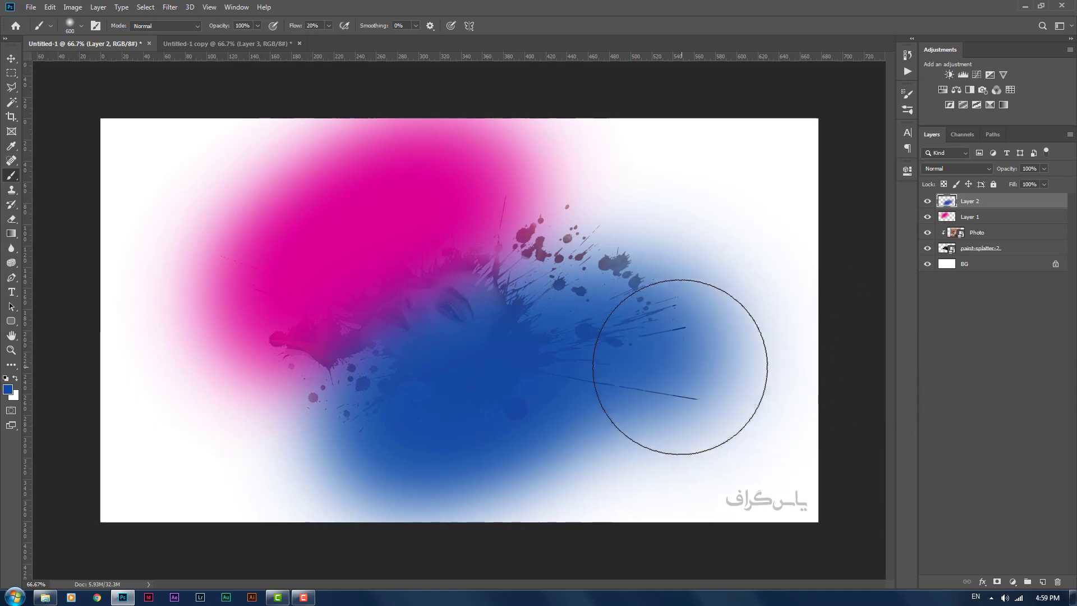
# Set Layer 2's blend mode to Color and Layer 1's to Screen.
pyautogui.click(953, 169)
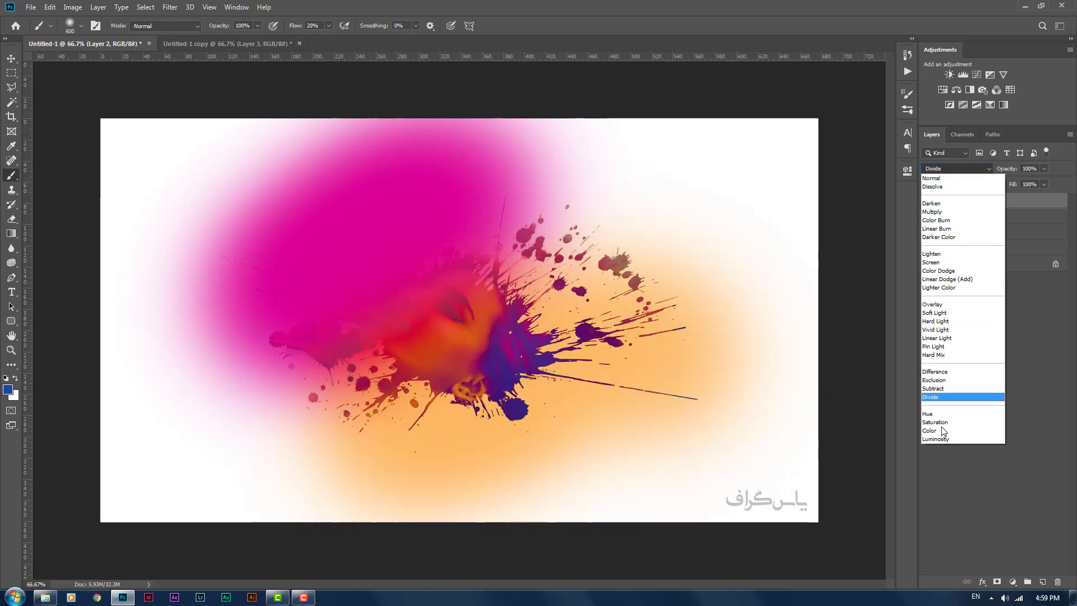
pyautogui.click(938, 431)
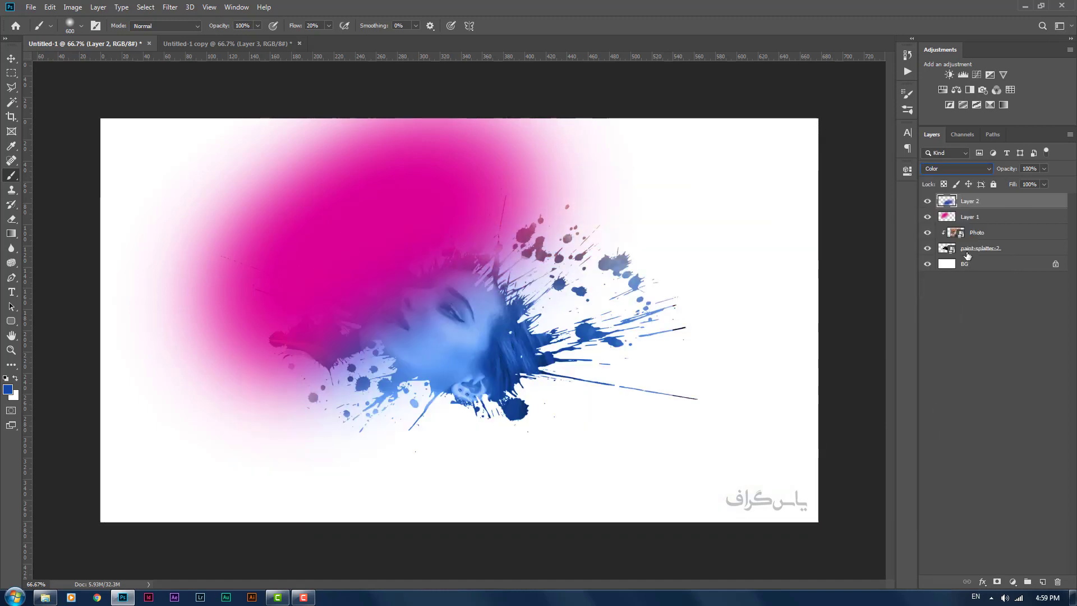
pyautogui.click(969, 218)
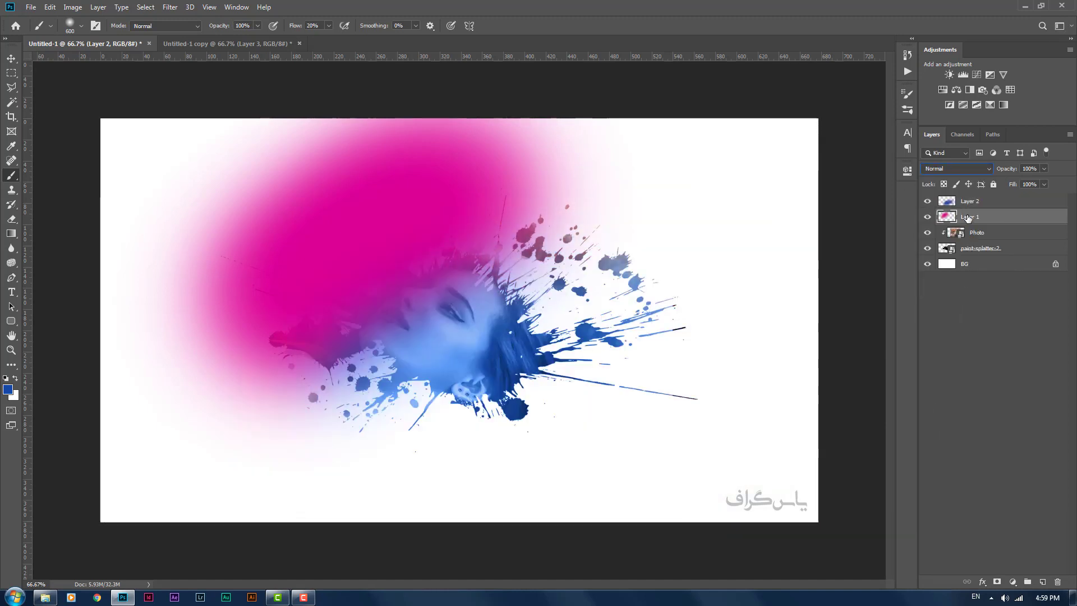
pyautogui.click(948, 167)
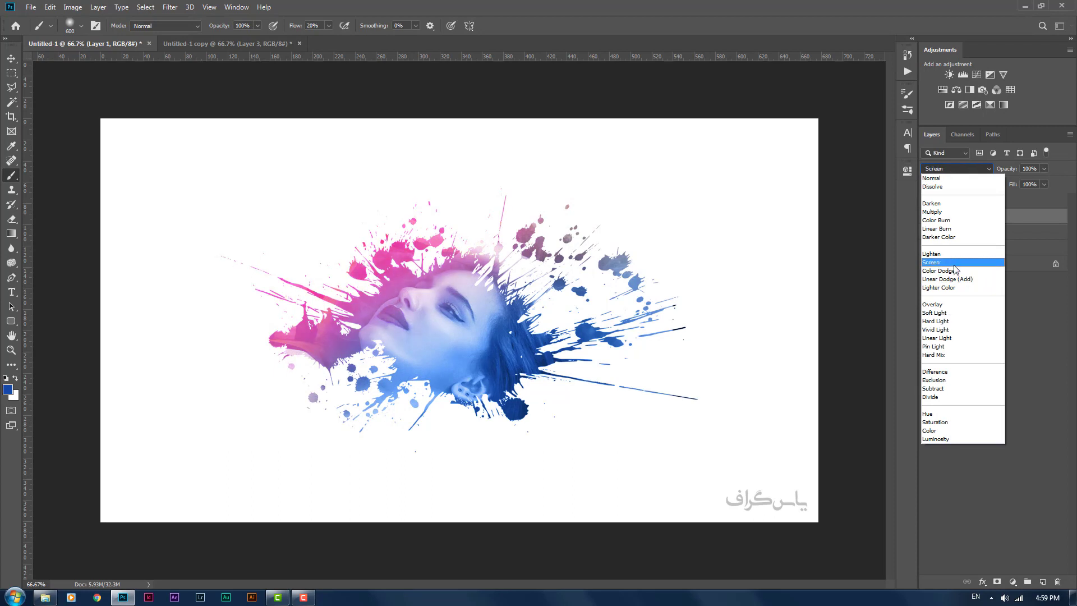
pyautogui.click(954, 262)
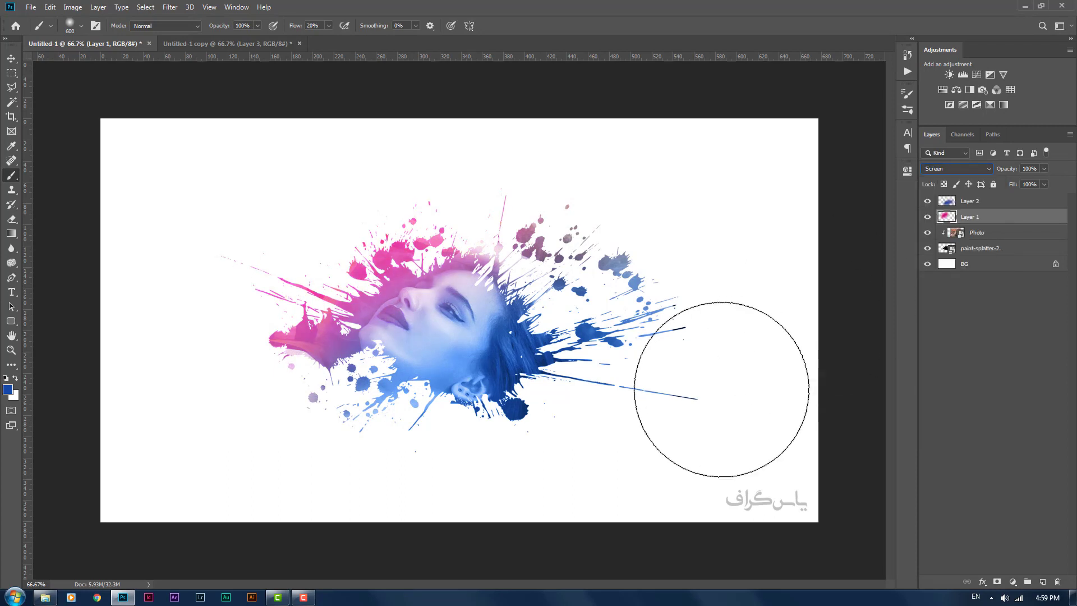
# Zoom out to check the whole canvas, then select the paint-splatter-2 layer.
pyautogui.press('v')
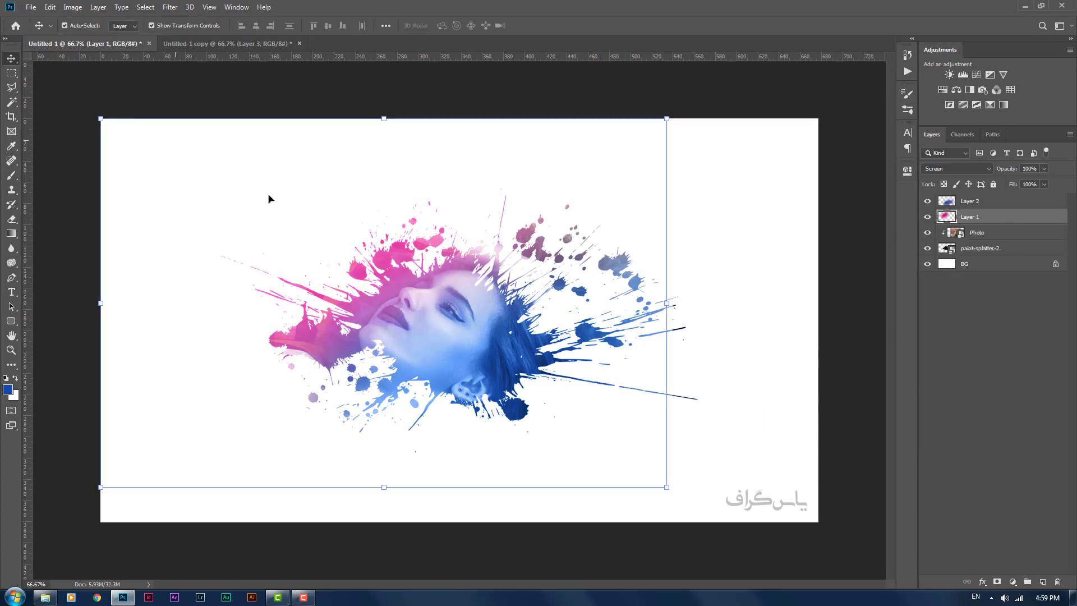
pyautogui.hotkey('ctrl', '-')
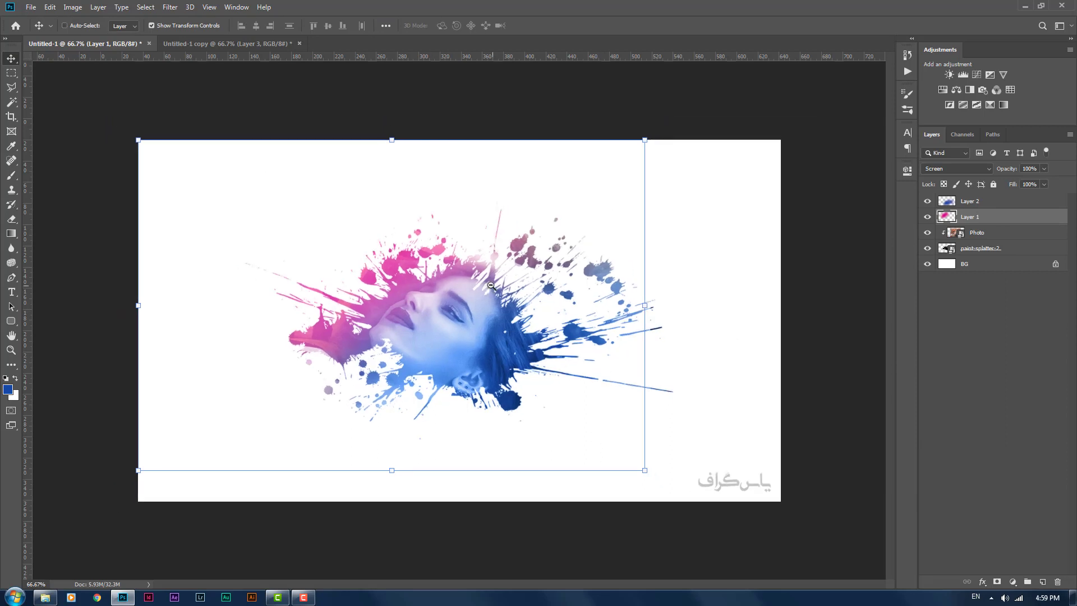
pyautogui.hotkey('ctrl', '+')
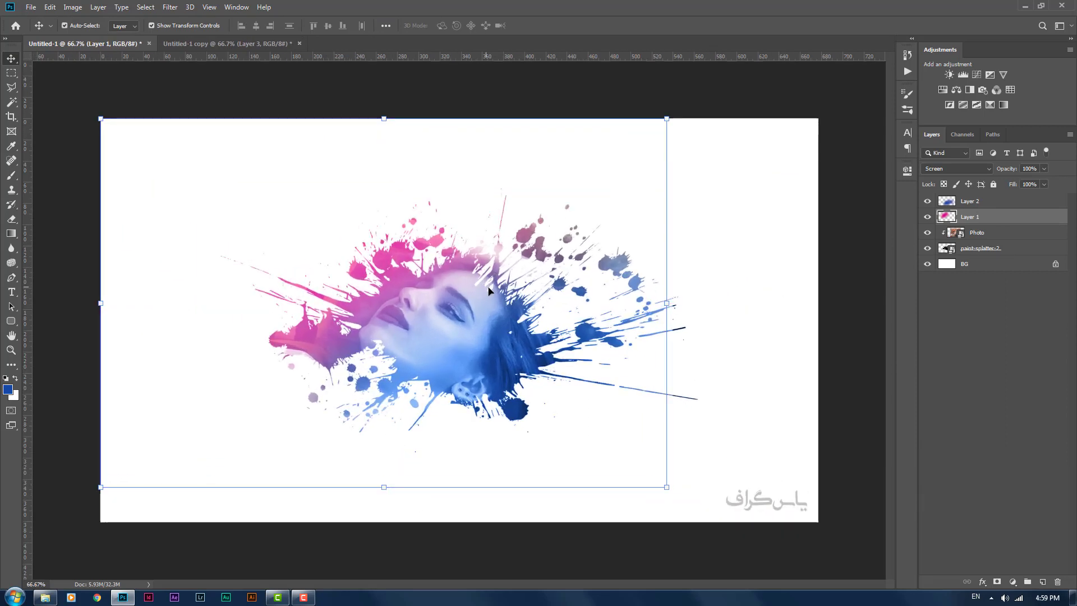
pyautogui.click(982, 247)
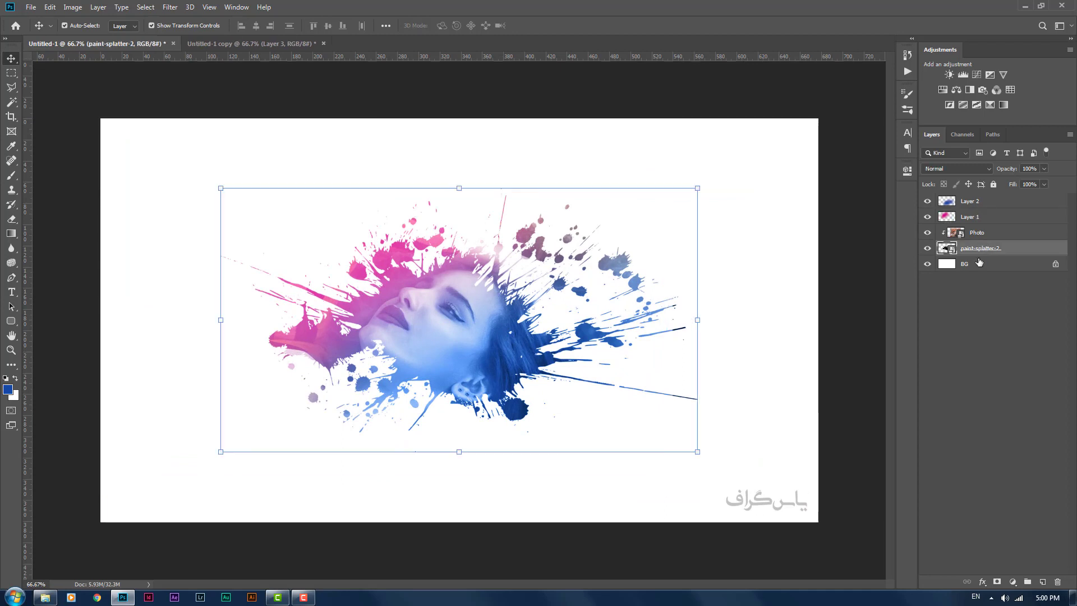
# Add a Gradient fill layer above BG using a black-to-transparent gradient.
pyautogui.click(982, 265)
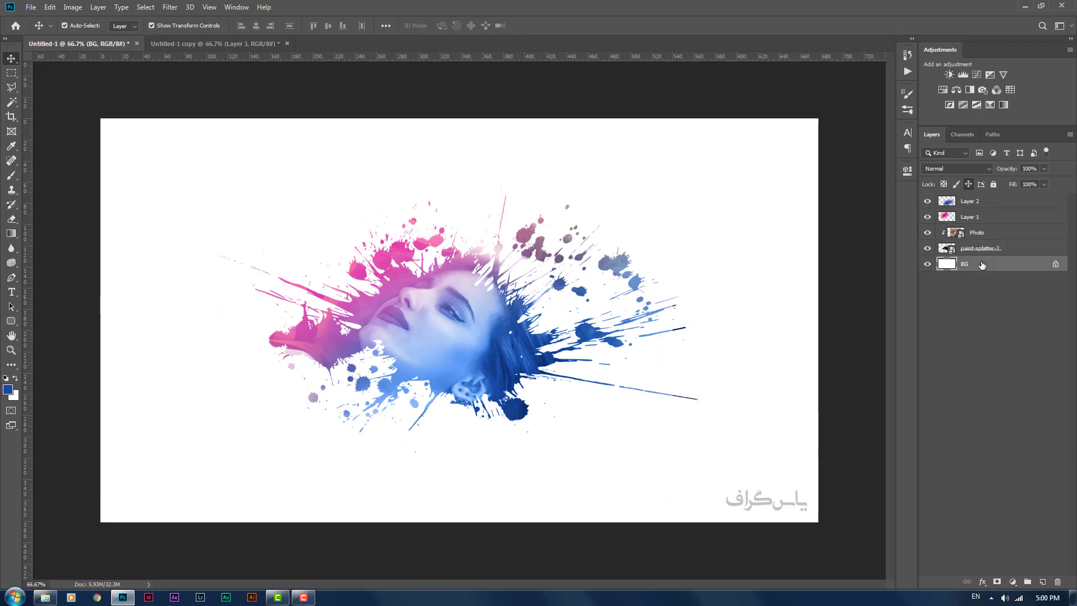
pyautogui.click(1012, 582)
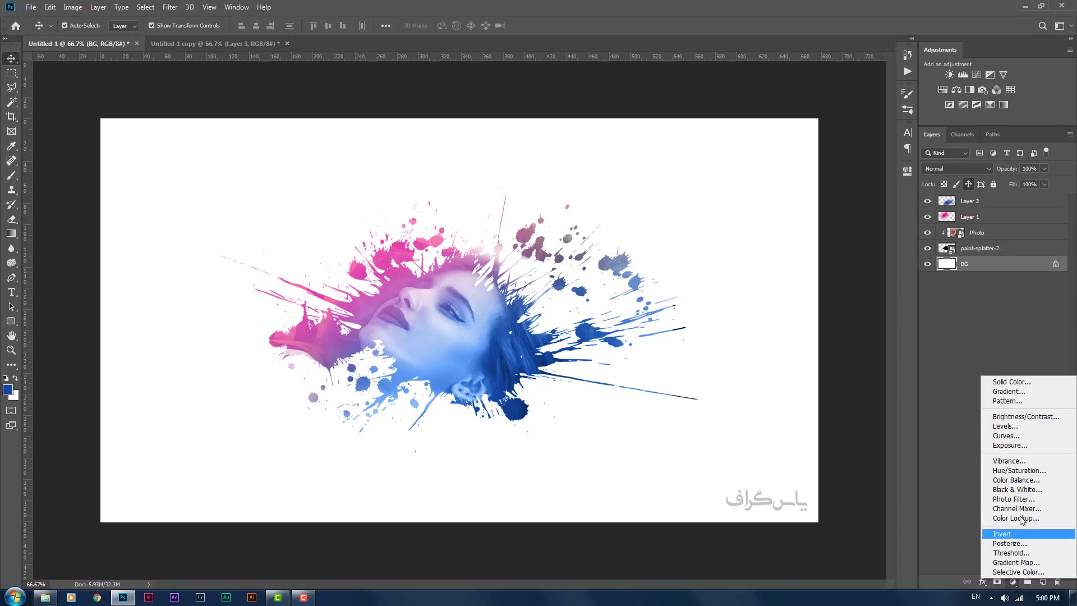
pyautogui.click(1032, 391)
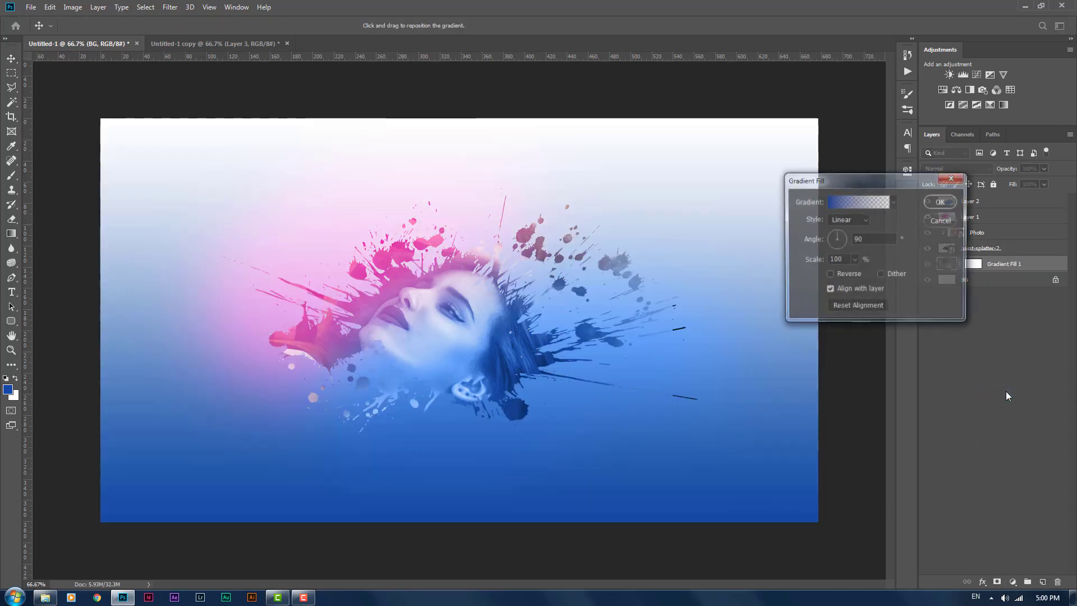
pyautogui.click(865, 203)
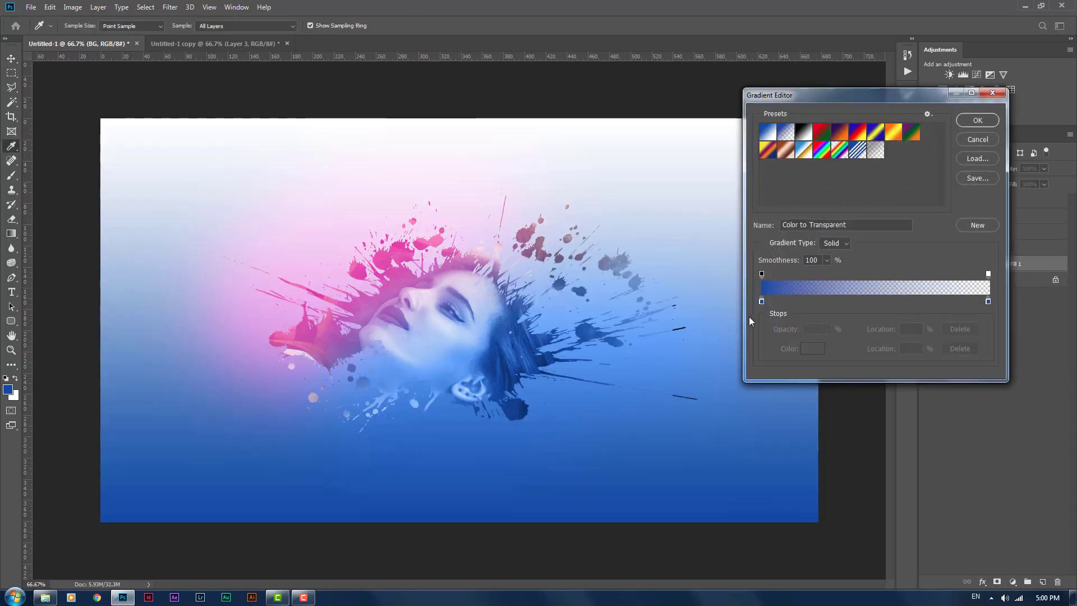
pyautogui.click(762, 301)
pyautogui.click(813, 349)
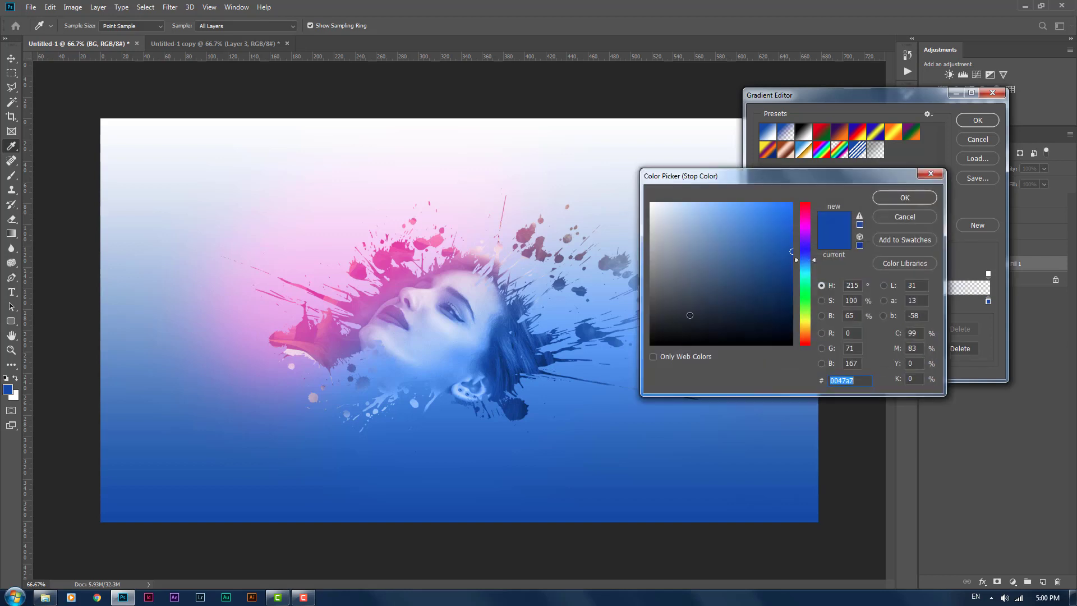
pyautogui.moveTo(684, 312); pyautogui.dragTo(584, 364)
pyautogui.press('Return')
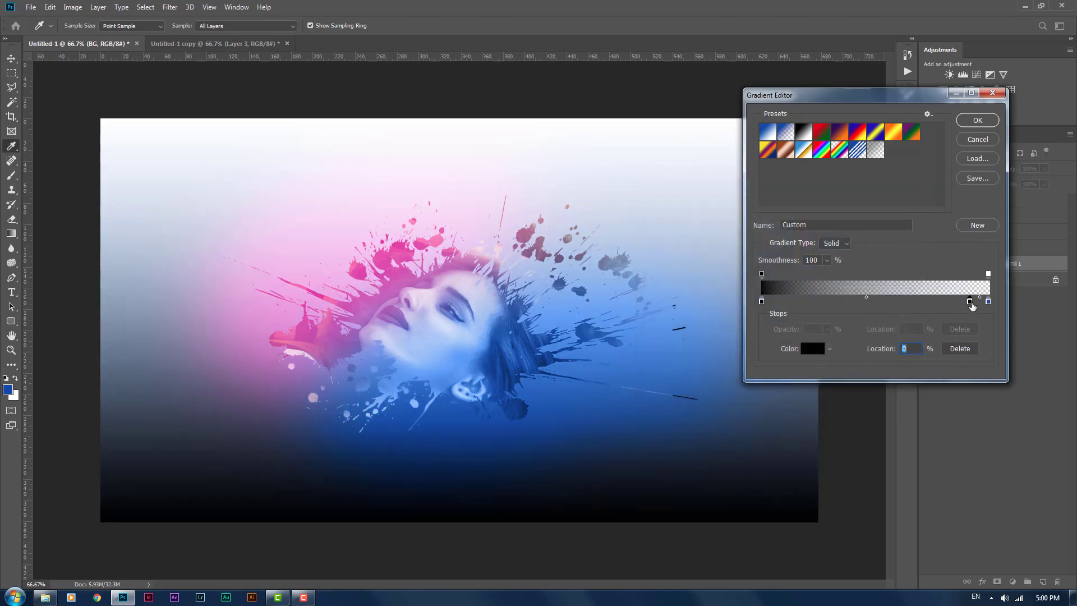
pyautogui.moveTo(988, 301); pyautogui.dragTo(971, 304)
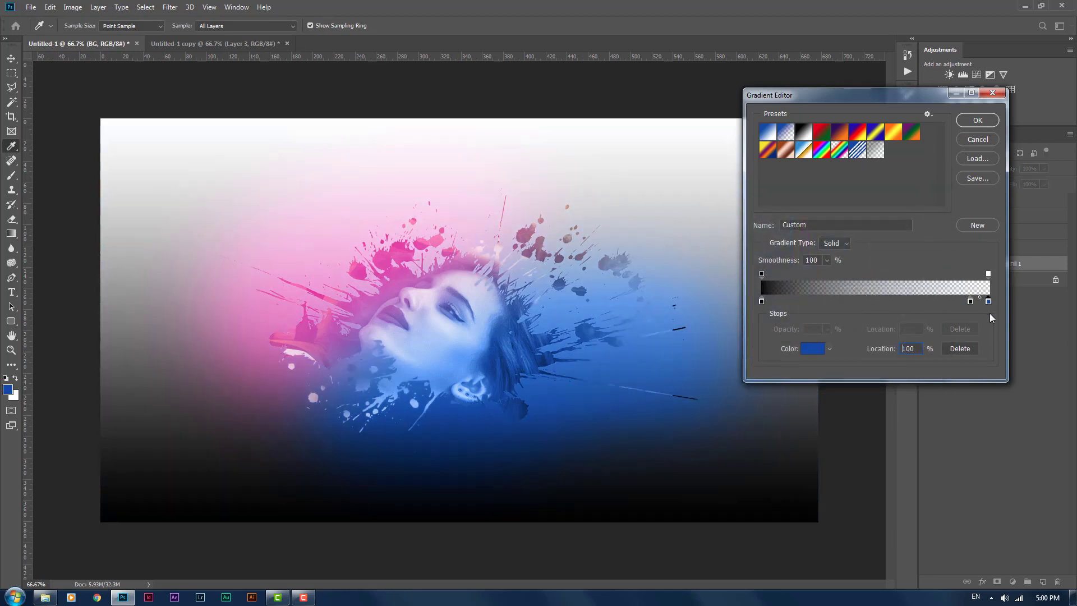
pyautogui.click(980, 123)
# Make the gradient Reflected and reversed with 363% scale, and confirm it.
pyautogui.click(847, 220)
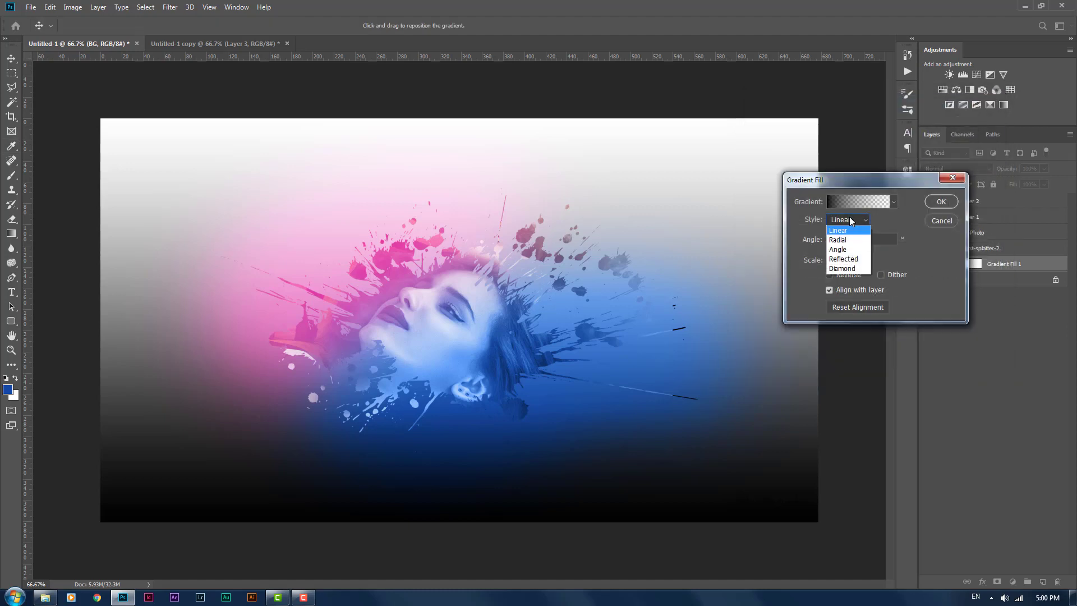
pyautogui.click(843, 261)
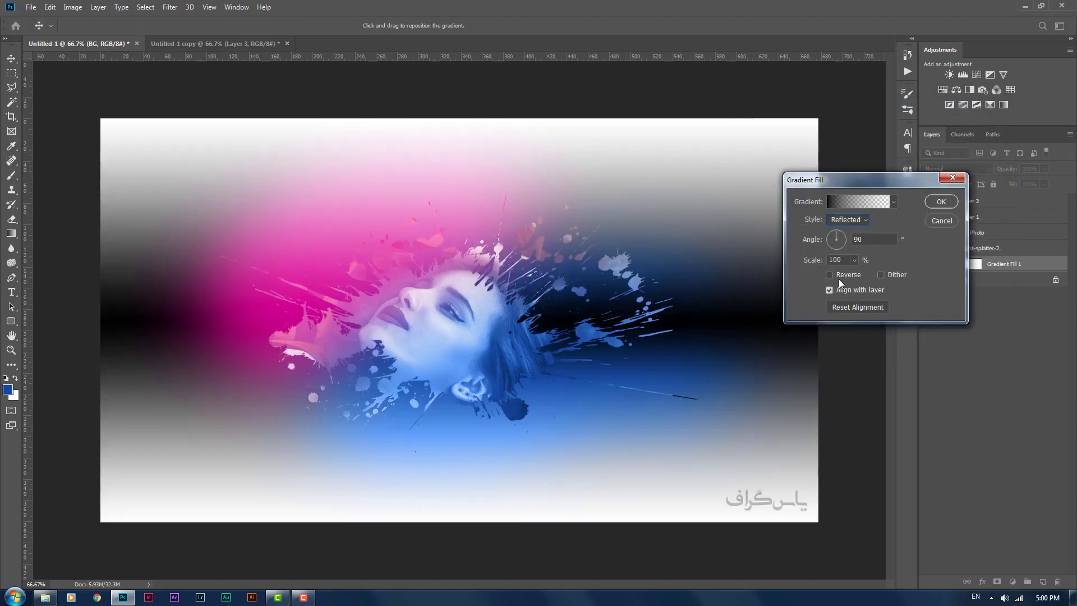
pyautogui.click(839, 276)
pyautogui.click(853, 260)
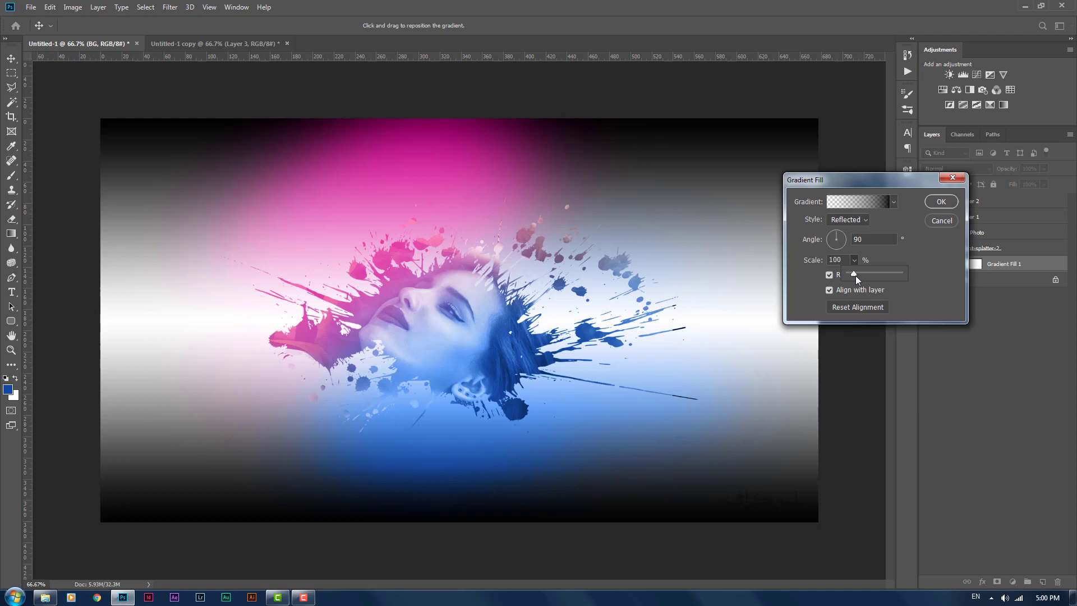
pyautogui.moveTo(856, 275); pyautogui.dragTo(867, 274)
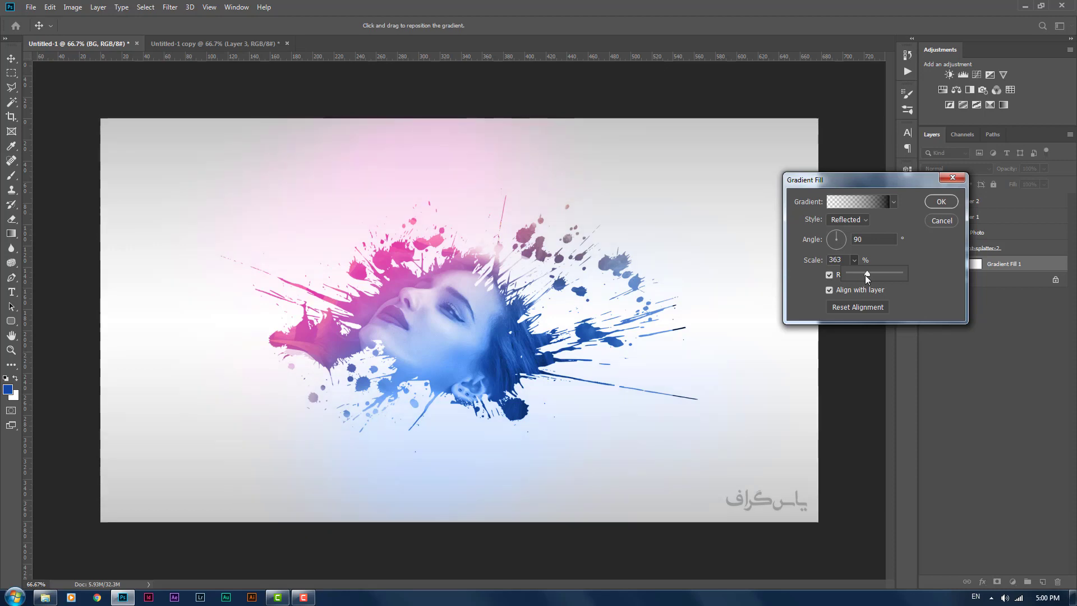
pyautogui.click(940, 203)
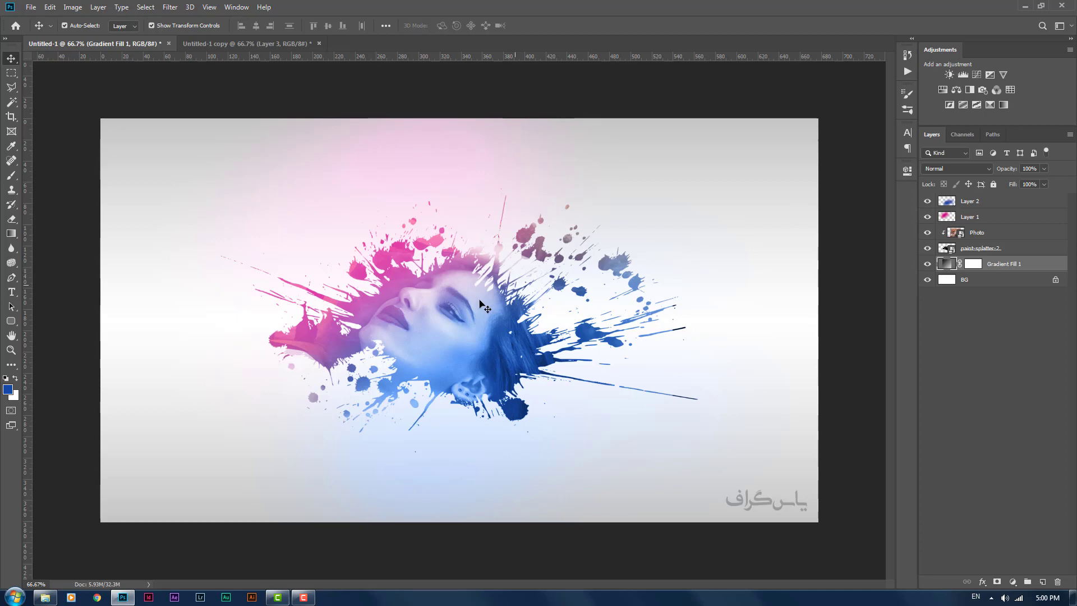
# Clip Layer 1 and Layer 2 onto the Photo layer, then deselect all layers.
pyautogui.click(987, 219)
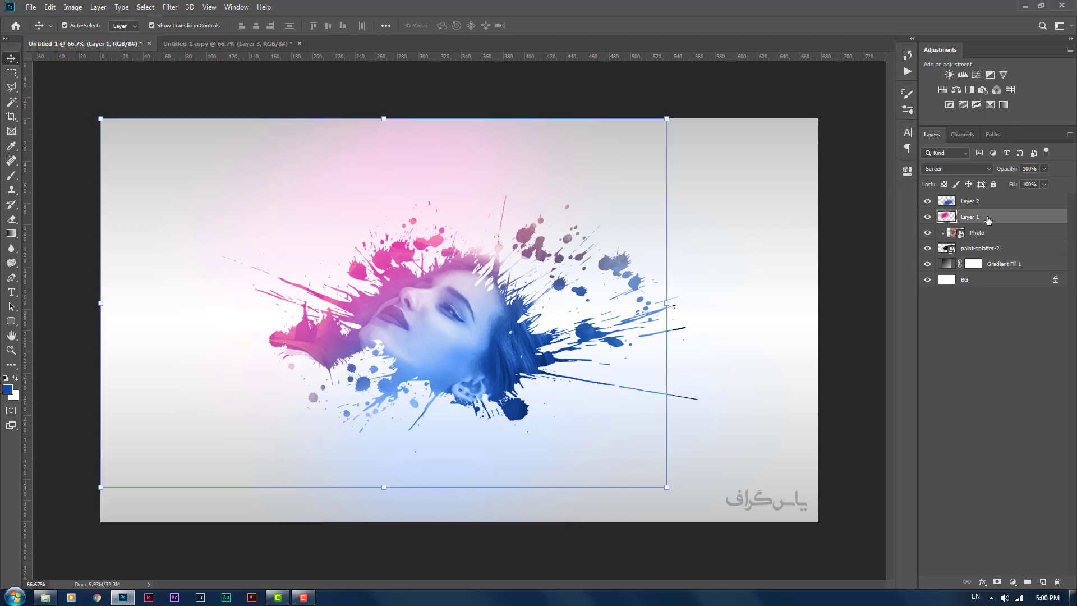
pyautogui.press('alt')
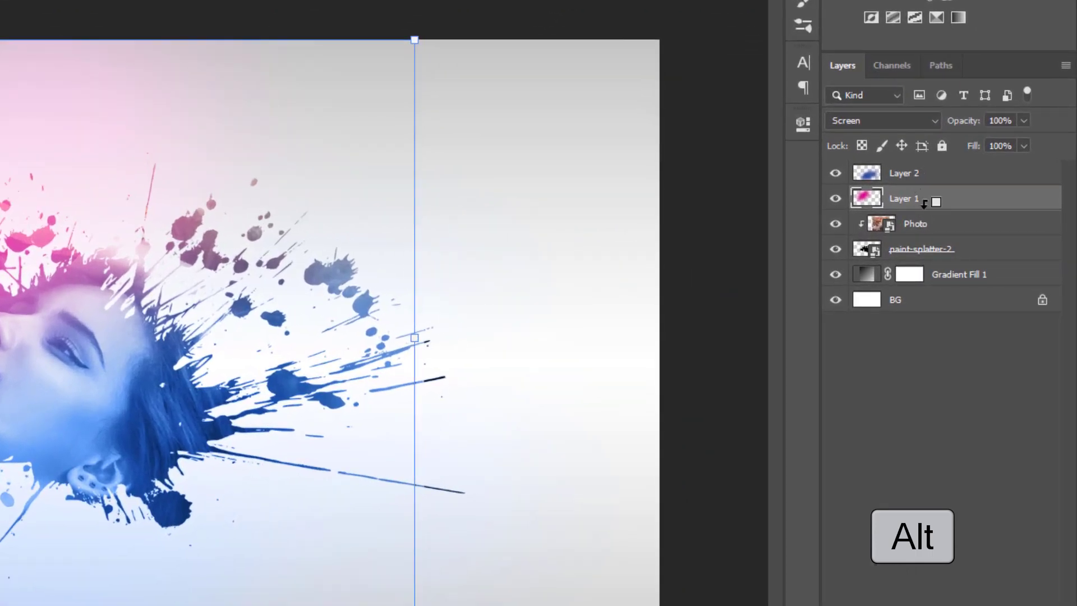
pyautogui.keyDown('alt'); pyautogui.click(923, 202); pyautogui.keyUp('alt')
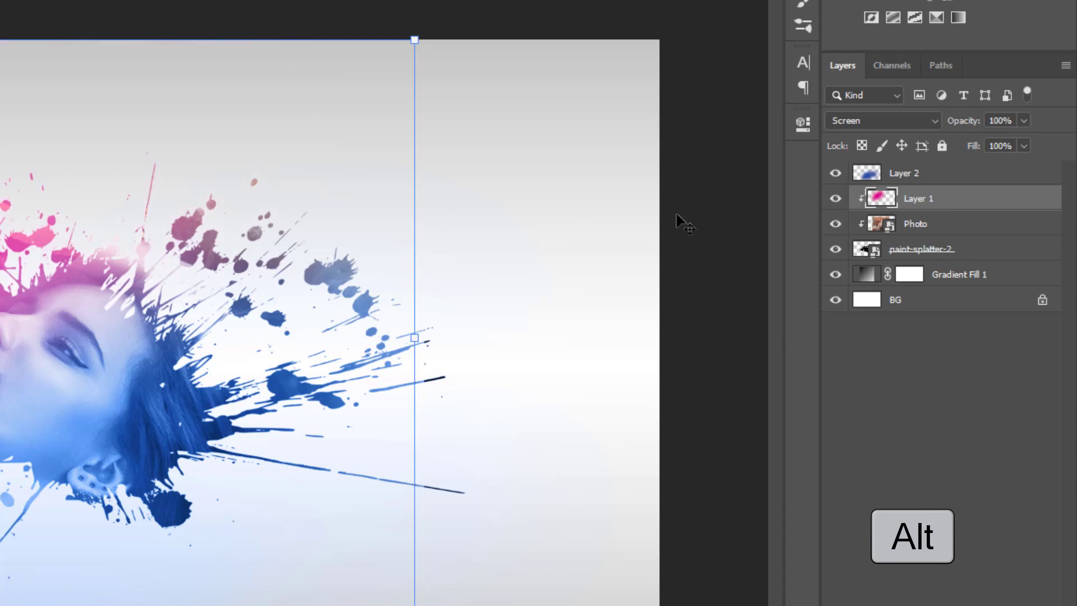
pyautogui.click(908, 185)
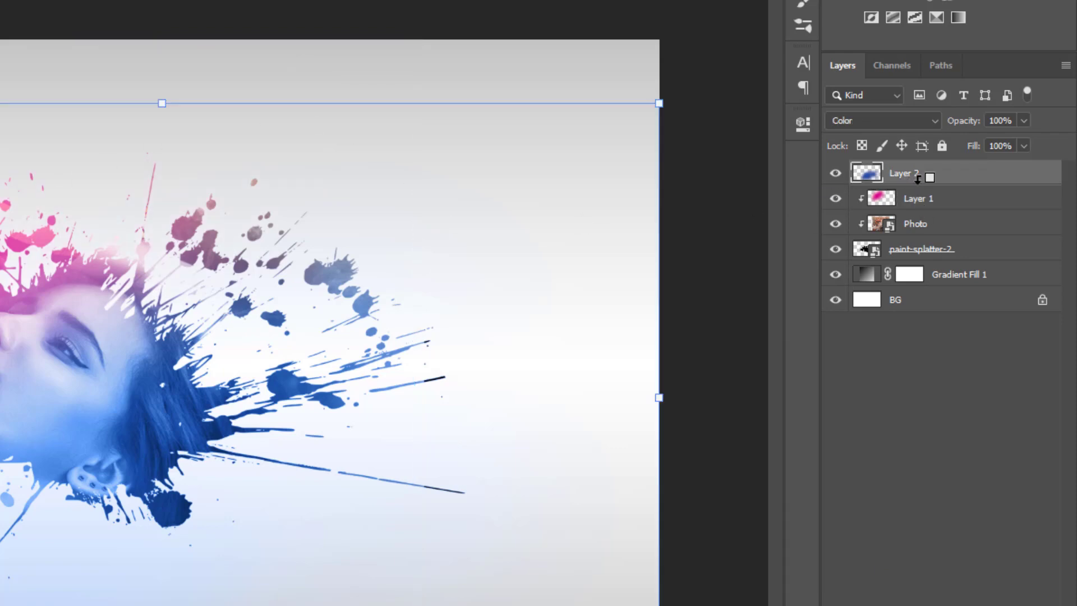
pyautogui.keyDown('alt'); pyautogui.click(918, 179); pyautogui.keyUp('alt')
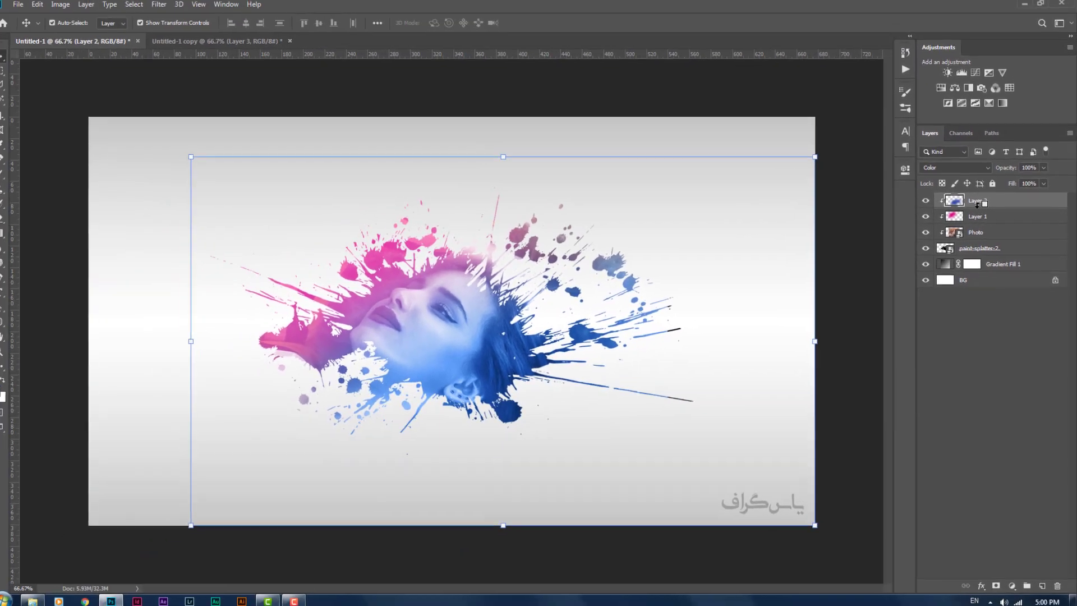
pyautogui.click(626, 89)
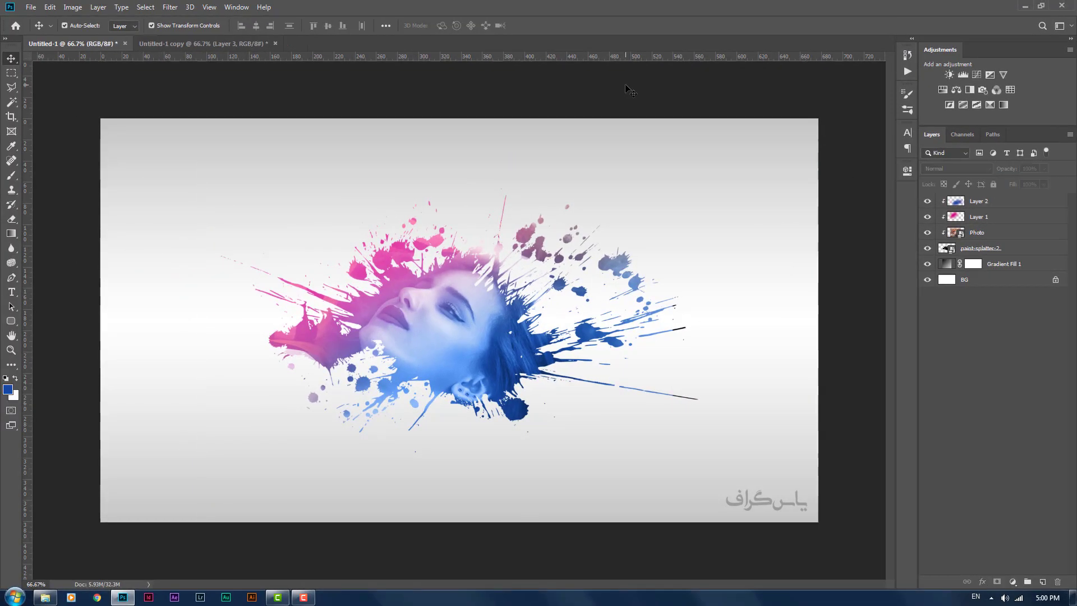